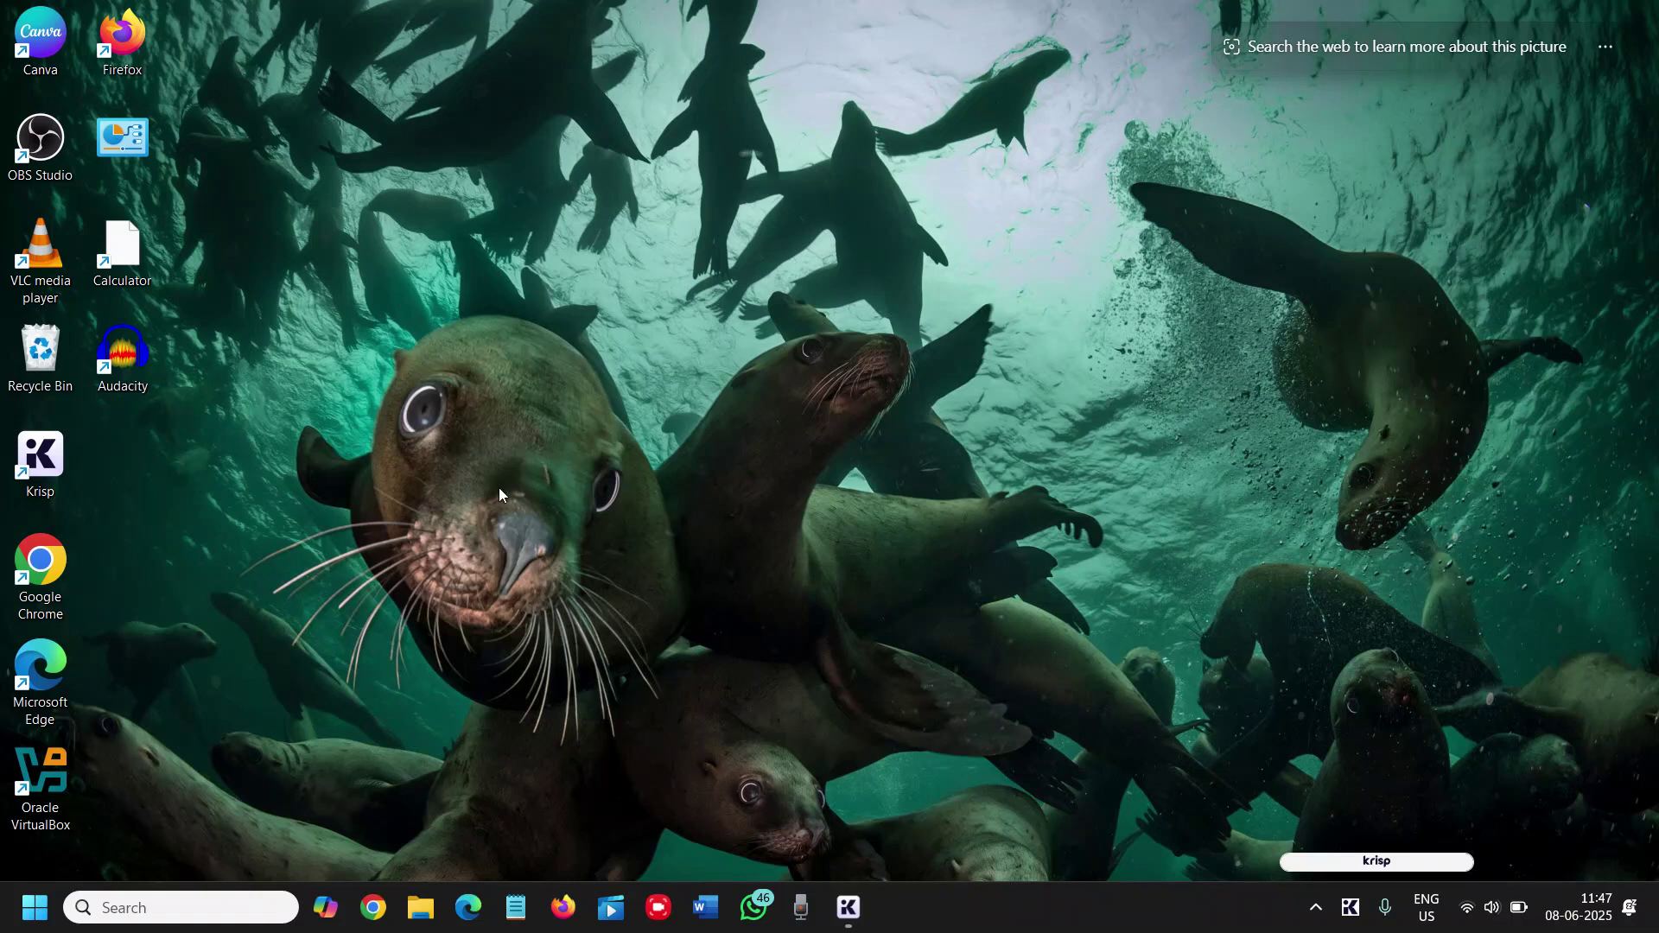
Step: Open a blank Word document, dictate a paragraph with Win+H, then close Word without saving
left_click(34, 921)
left_click(204, 268)
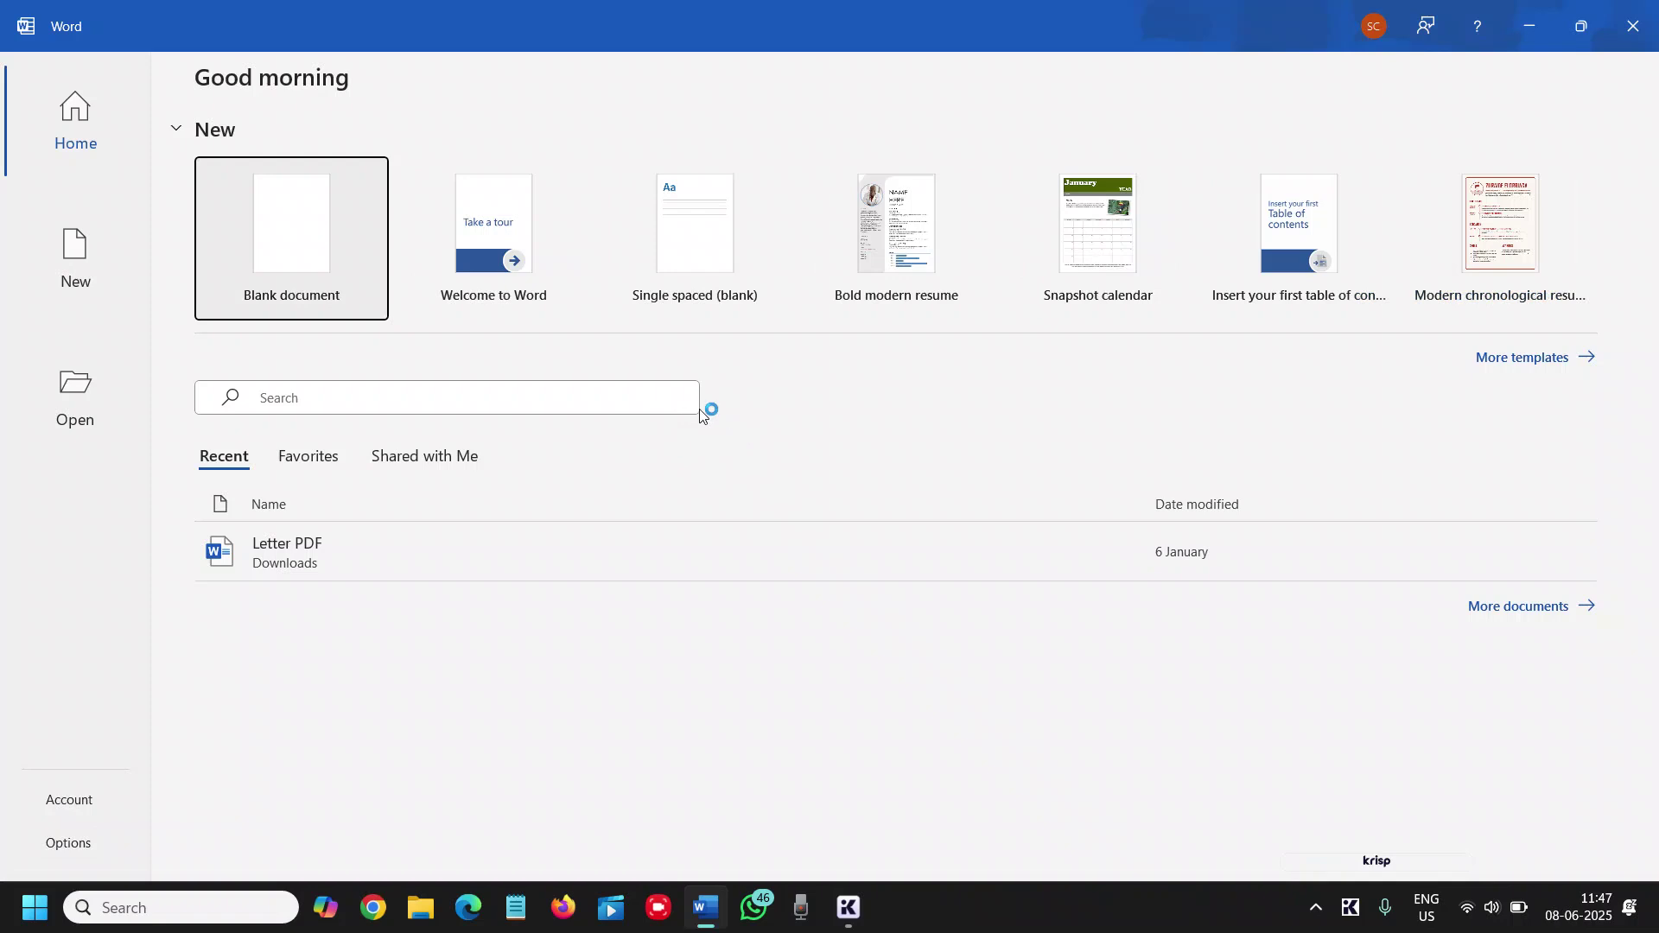
left_click(328, 244)
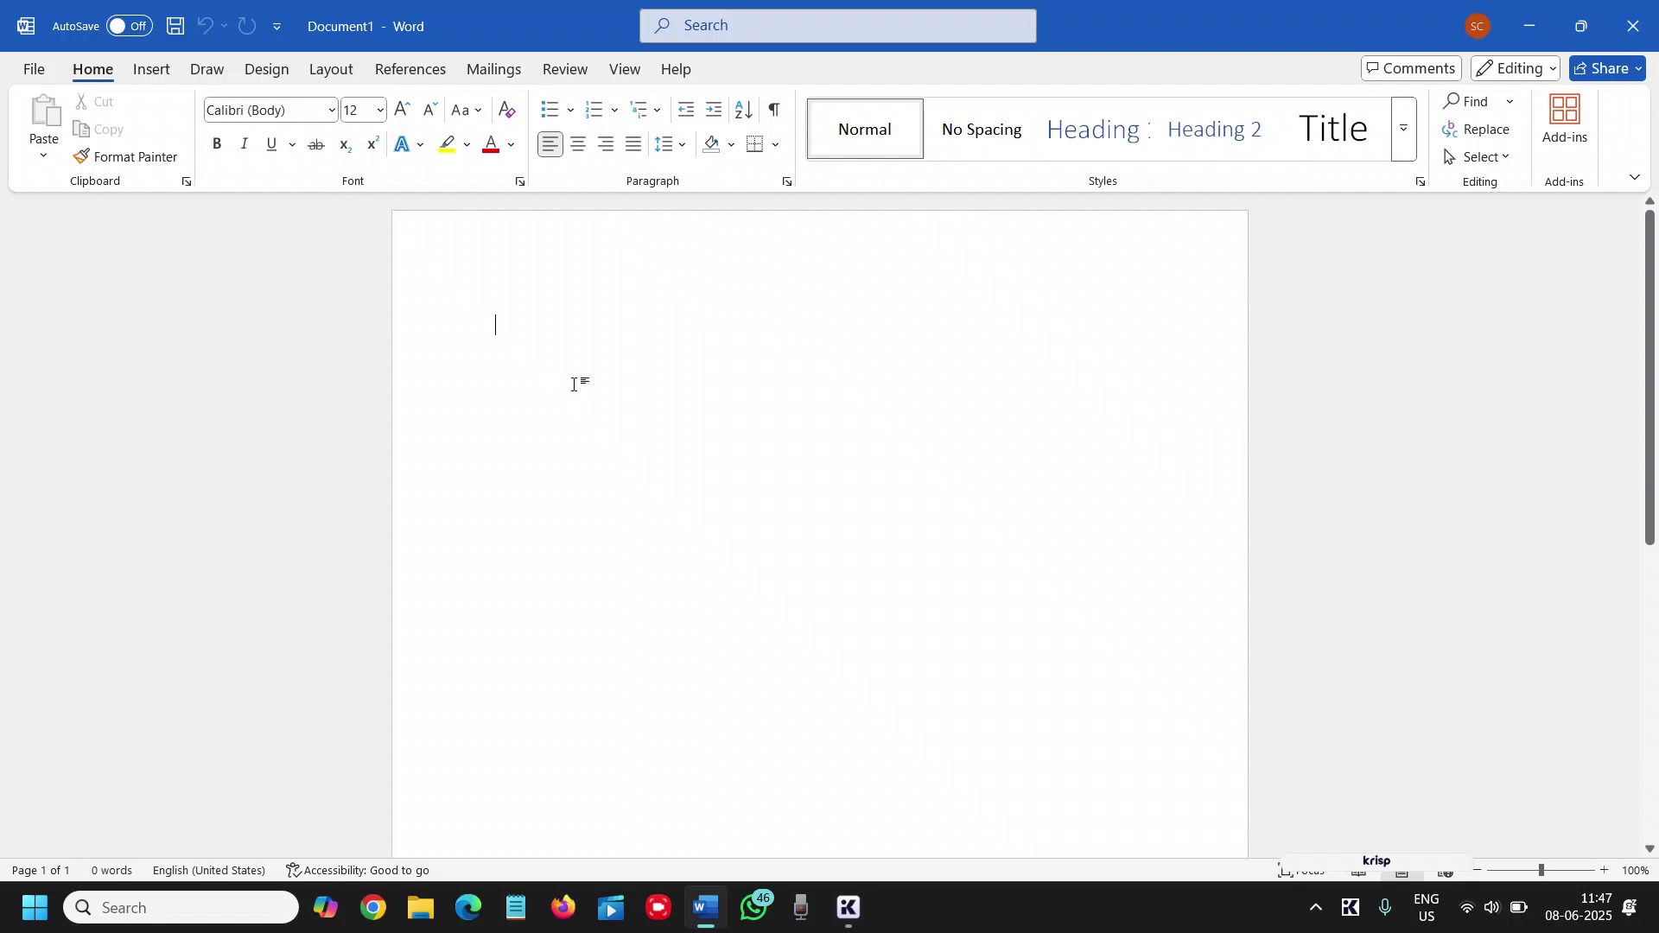
key("super+h")
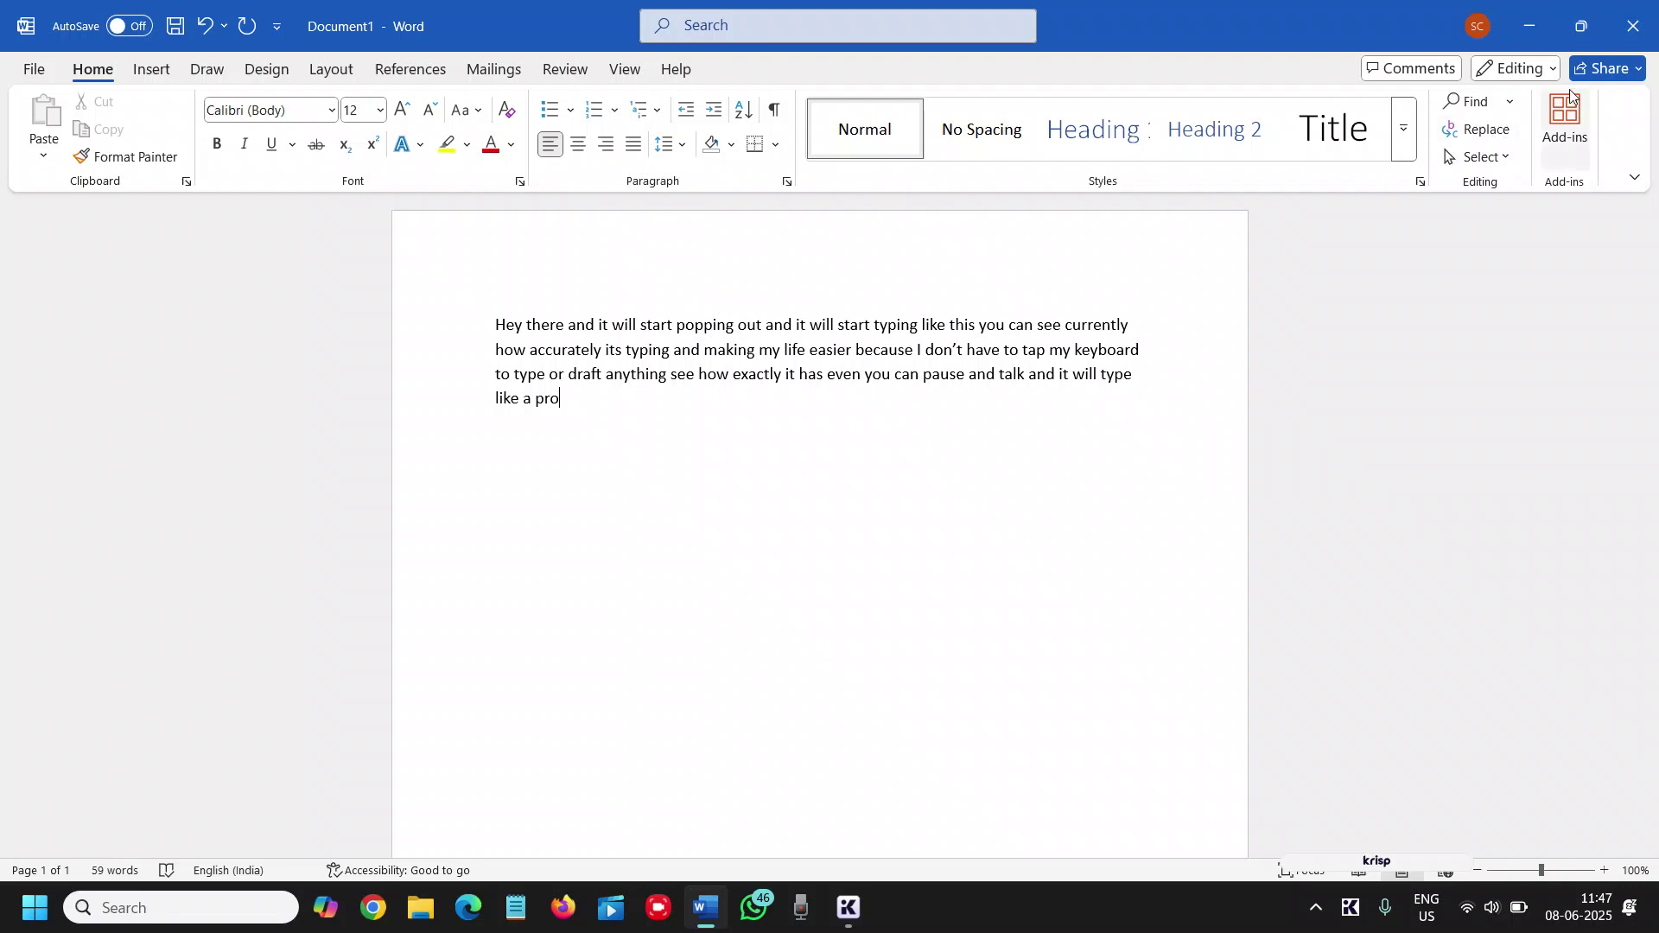
left_click(1632, 28)
key("n")
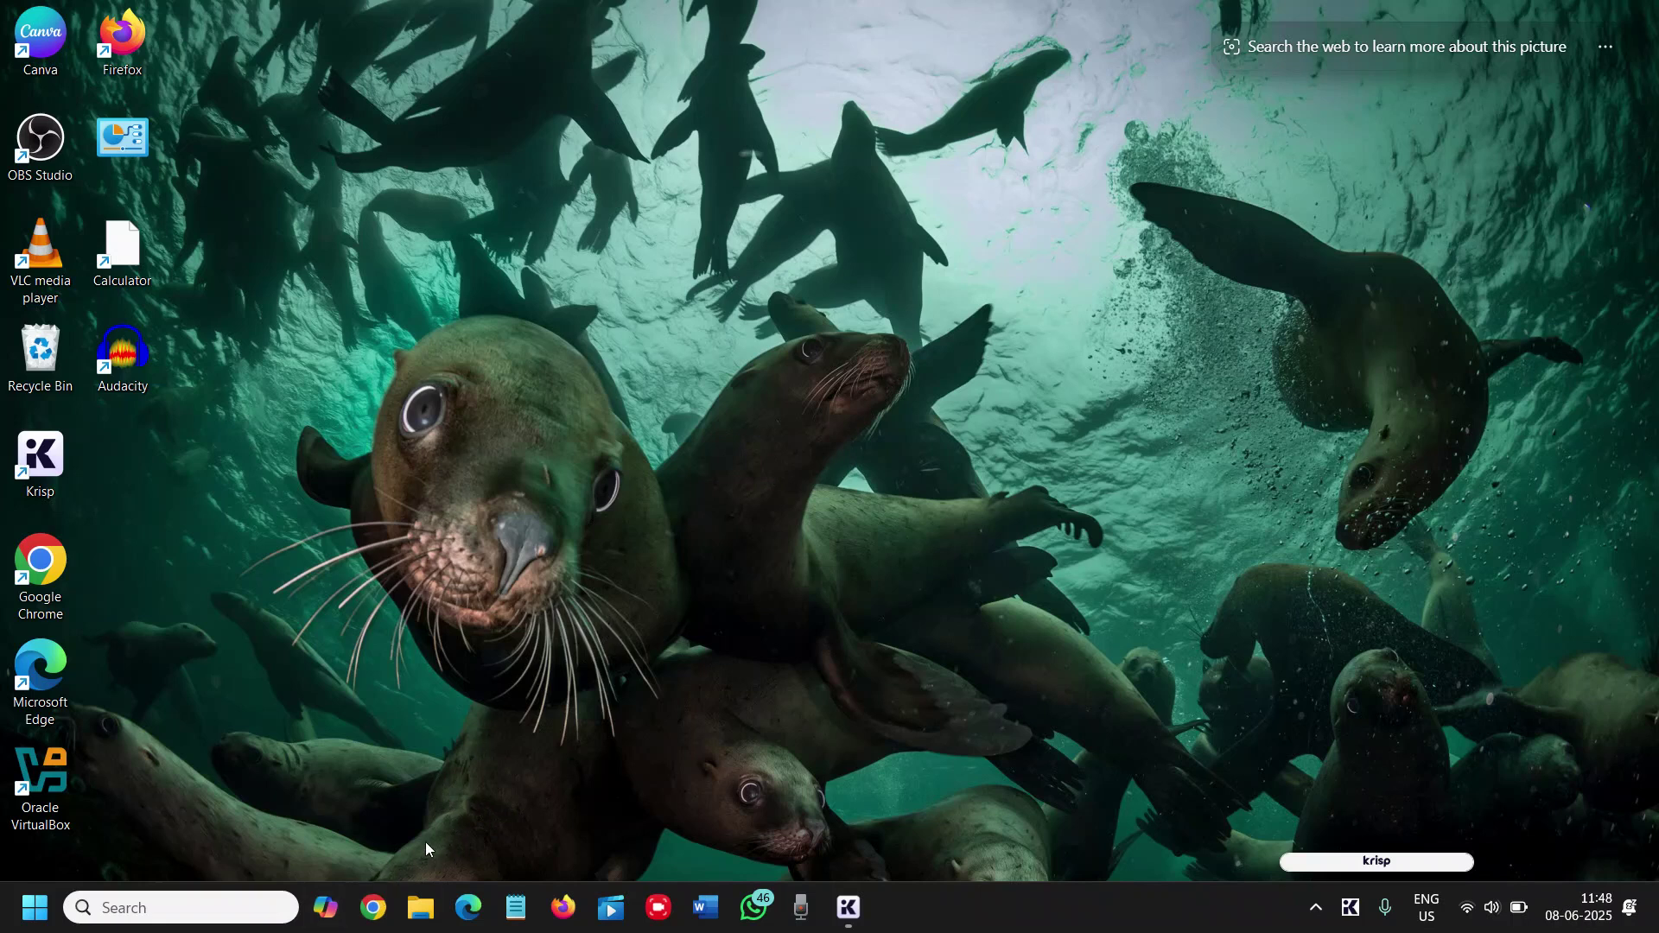
Step: Open Chrome and insert a heart-eyes and two weary emoji into the Google search box
left_click(374, 907)
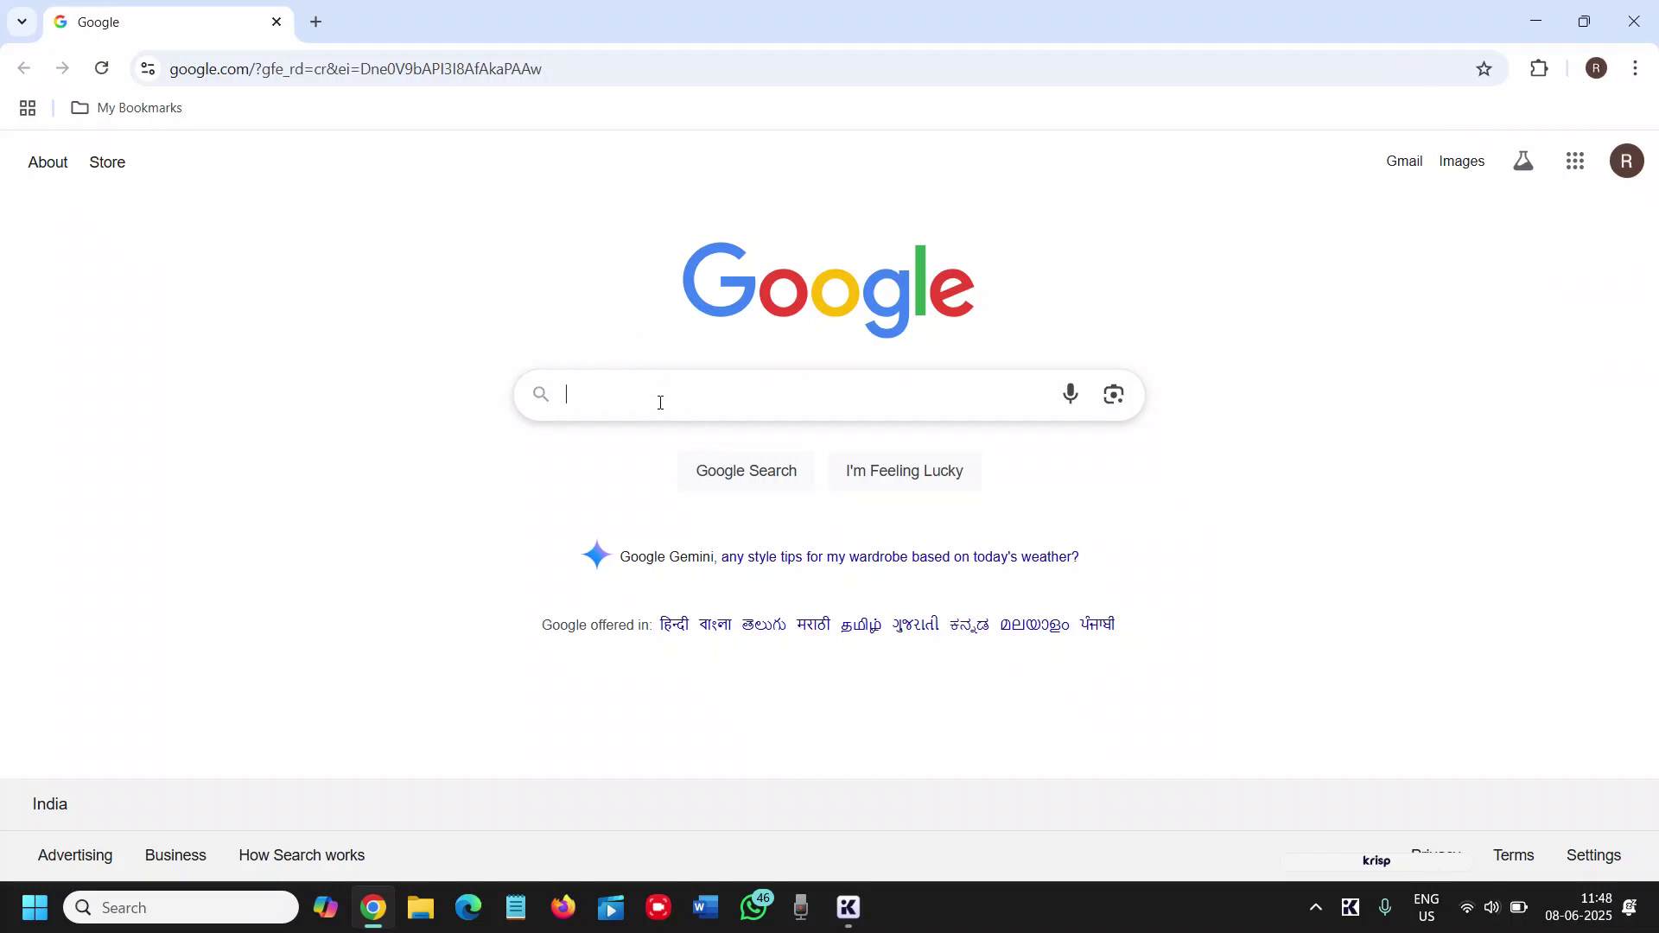
key("super+period")
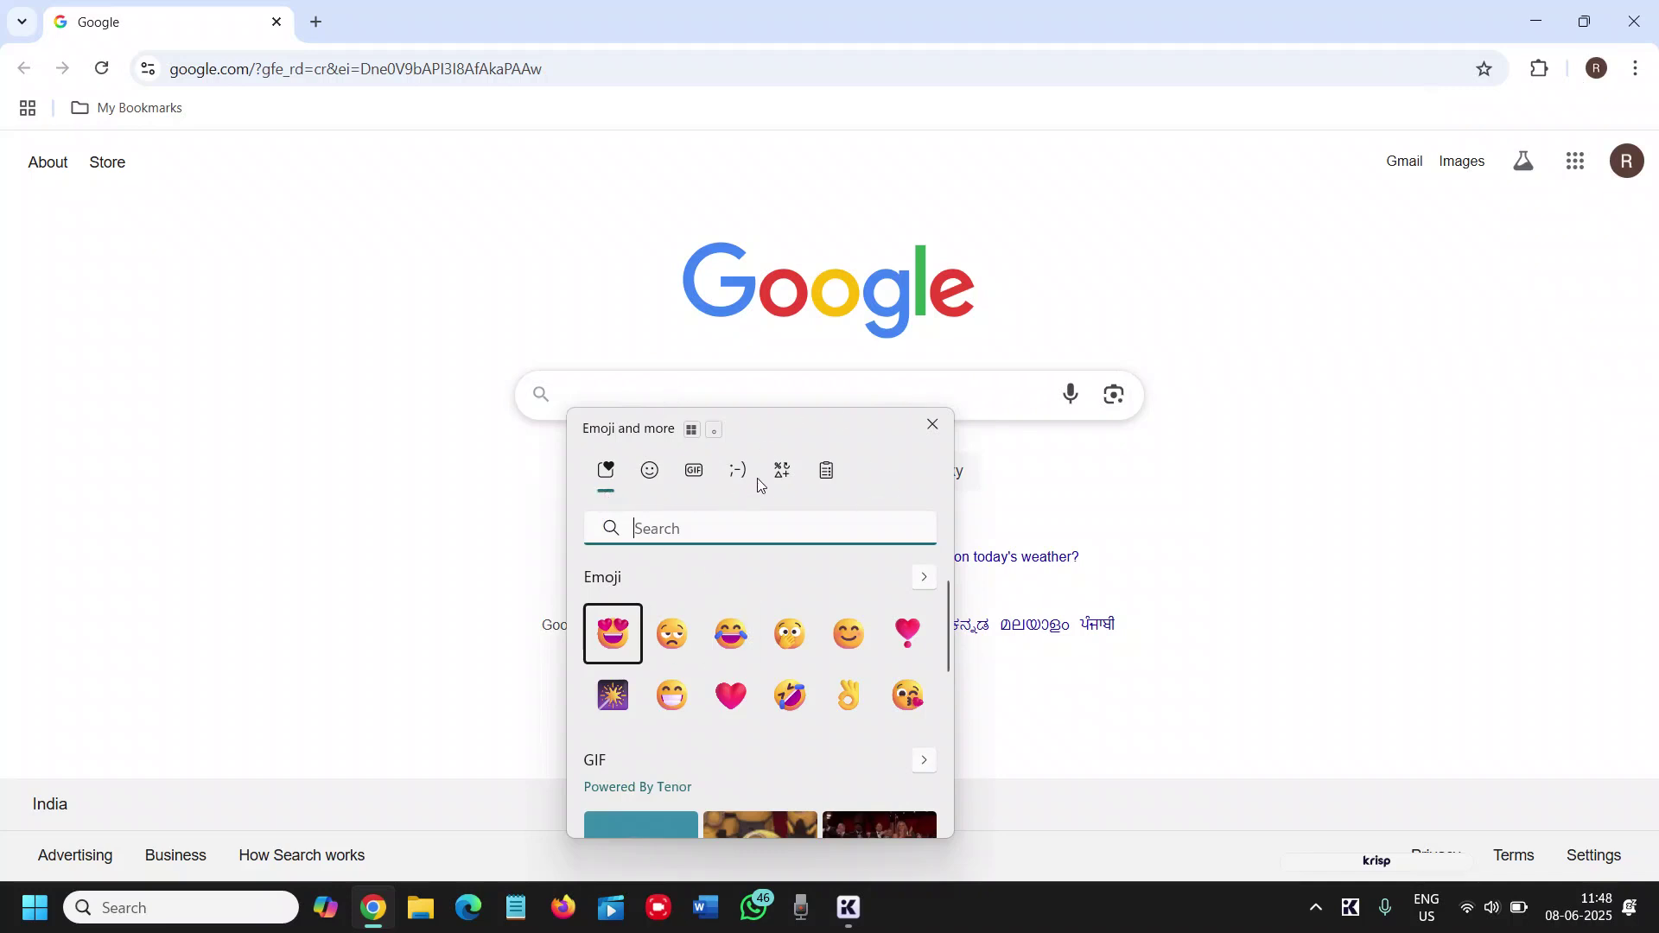
left_click(823, 476)
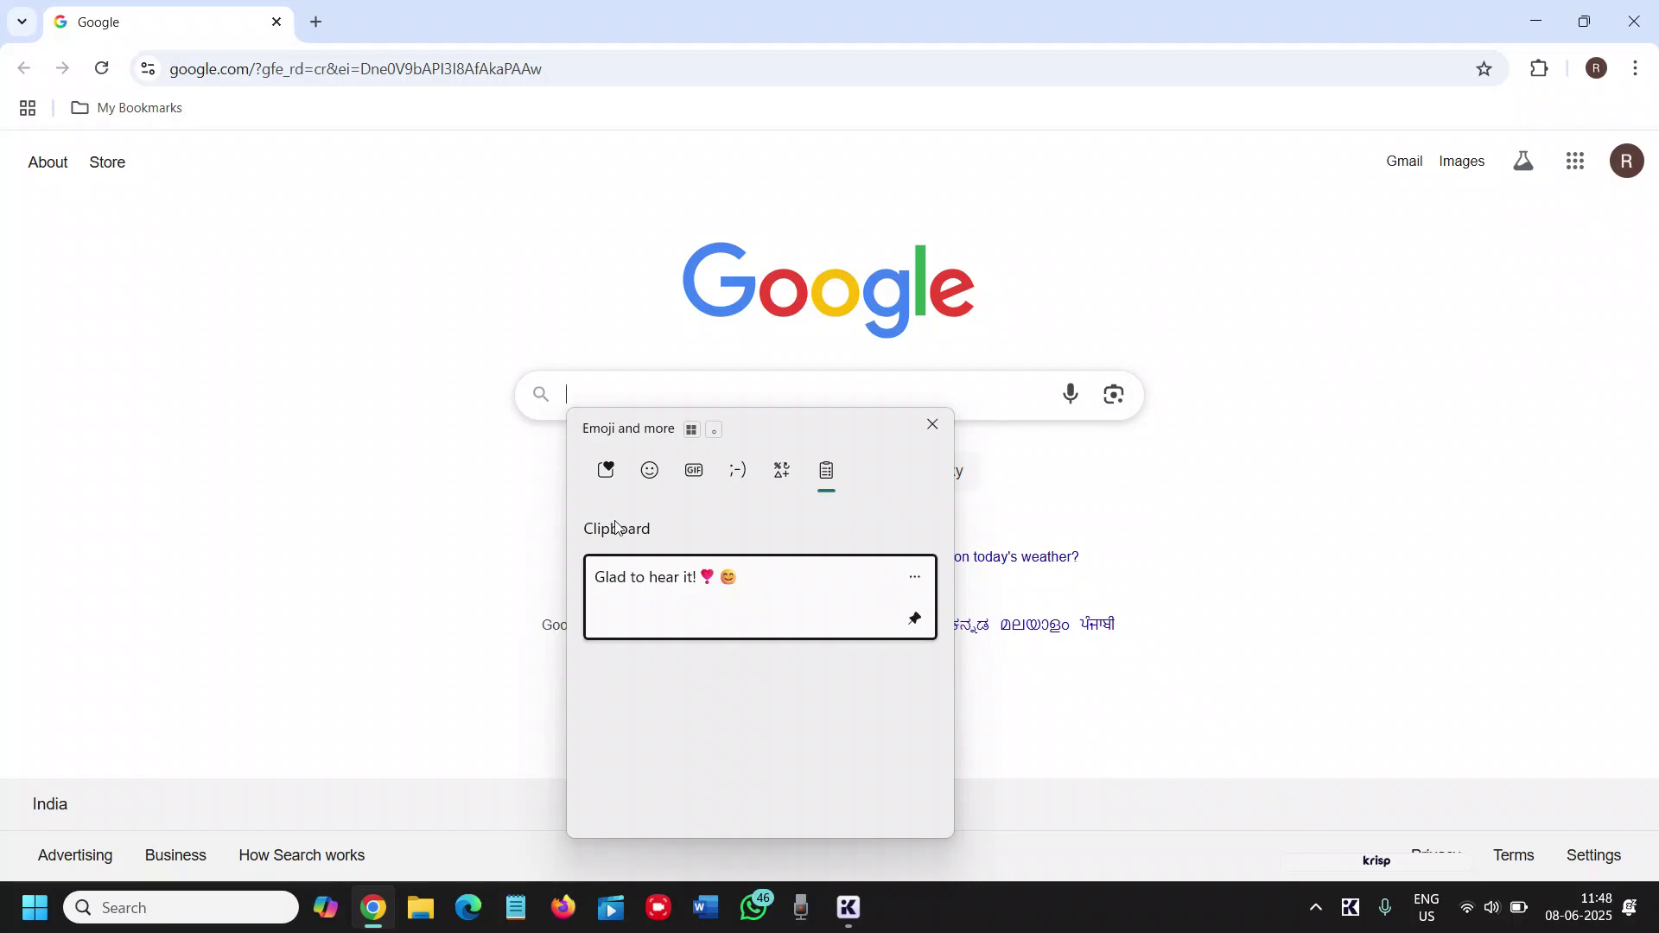
left_click(602, 473)
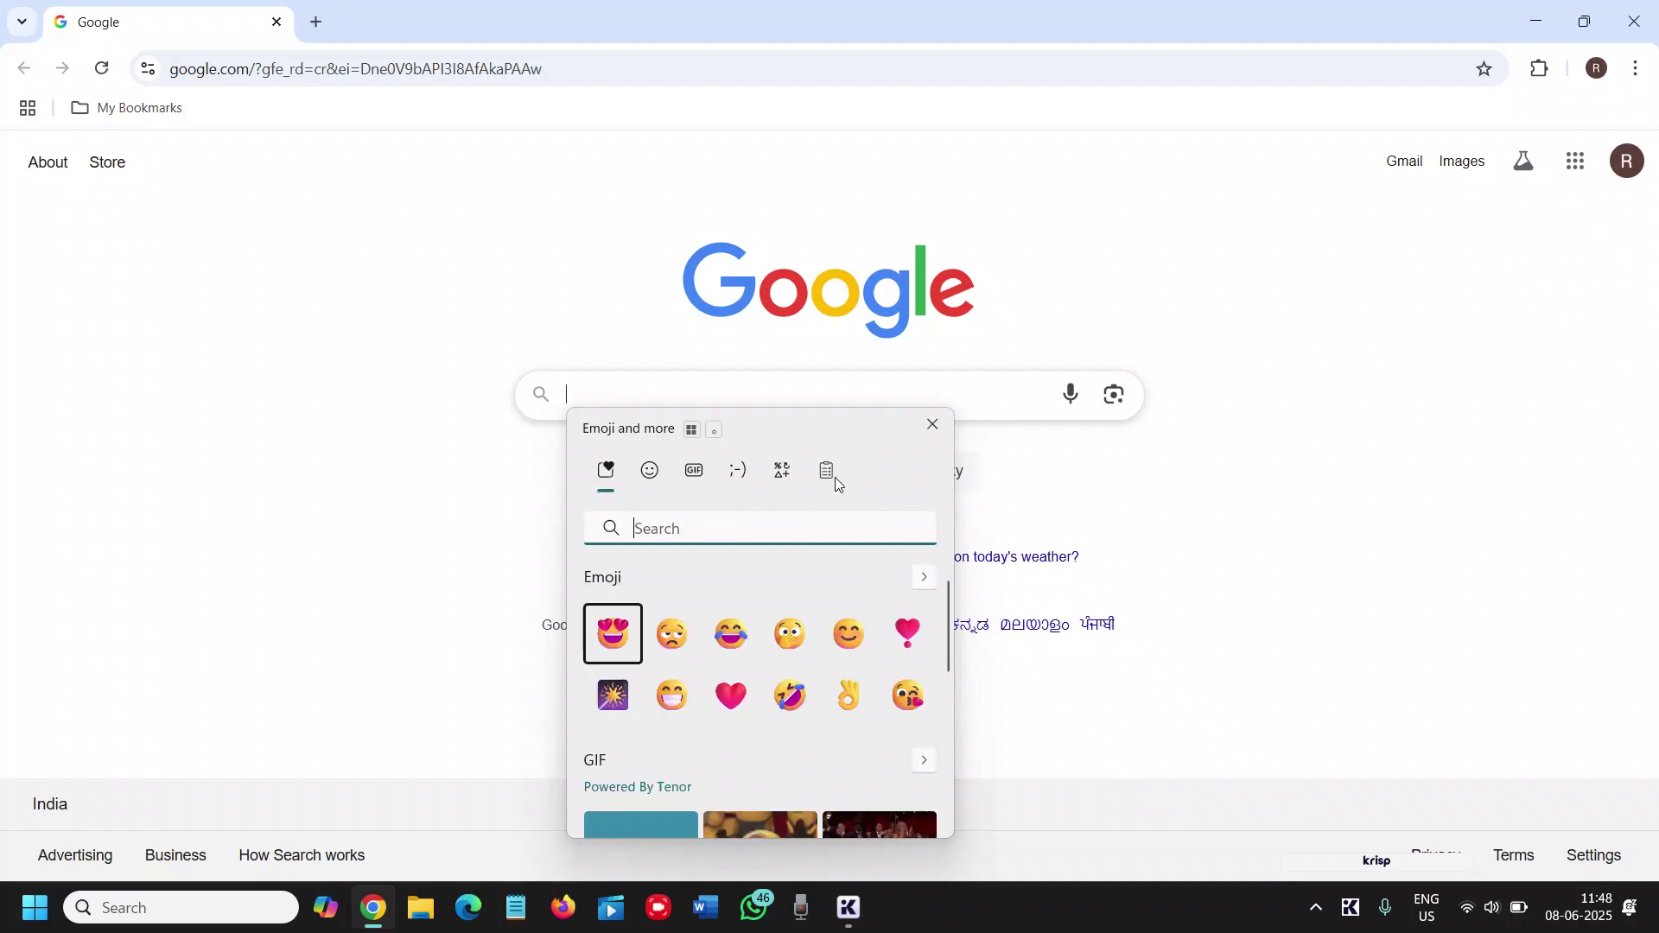
left_click(615, 638)
left_click(672, 637)
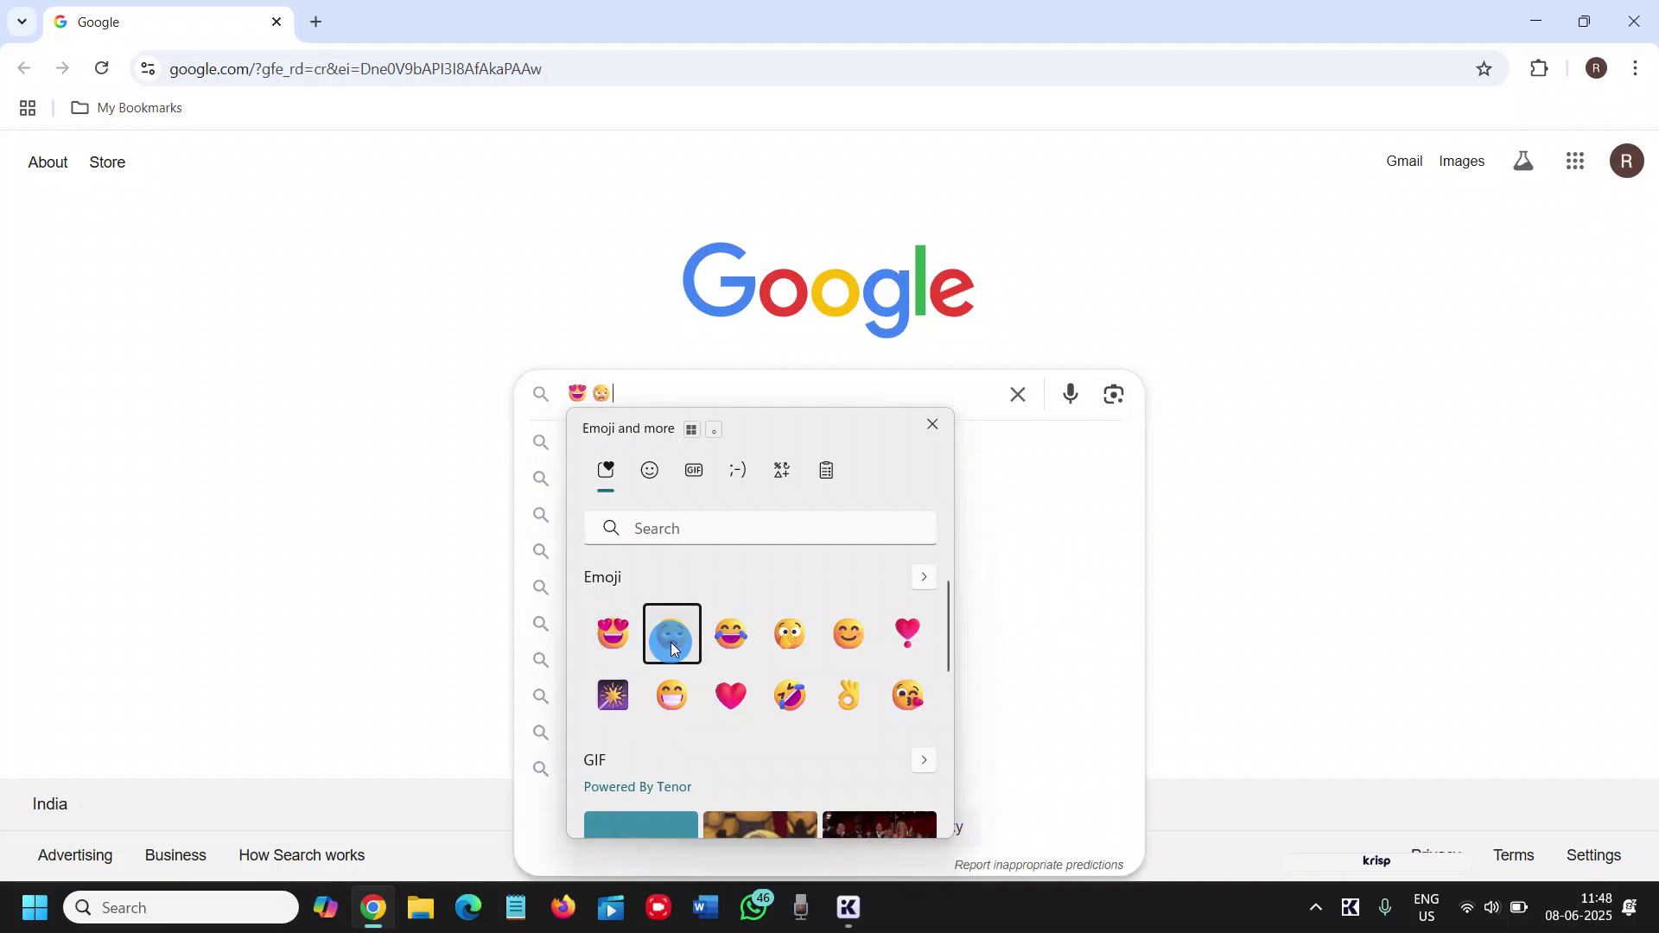
left_click(672, 638)
Step: Paste 'Glad to hear it!' from clipboard history into the search, then close Chrome
left_click(828, 474)
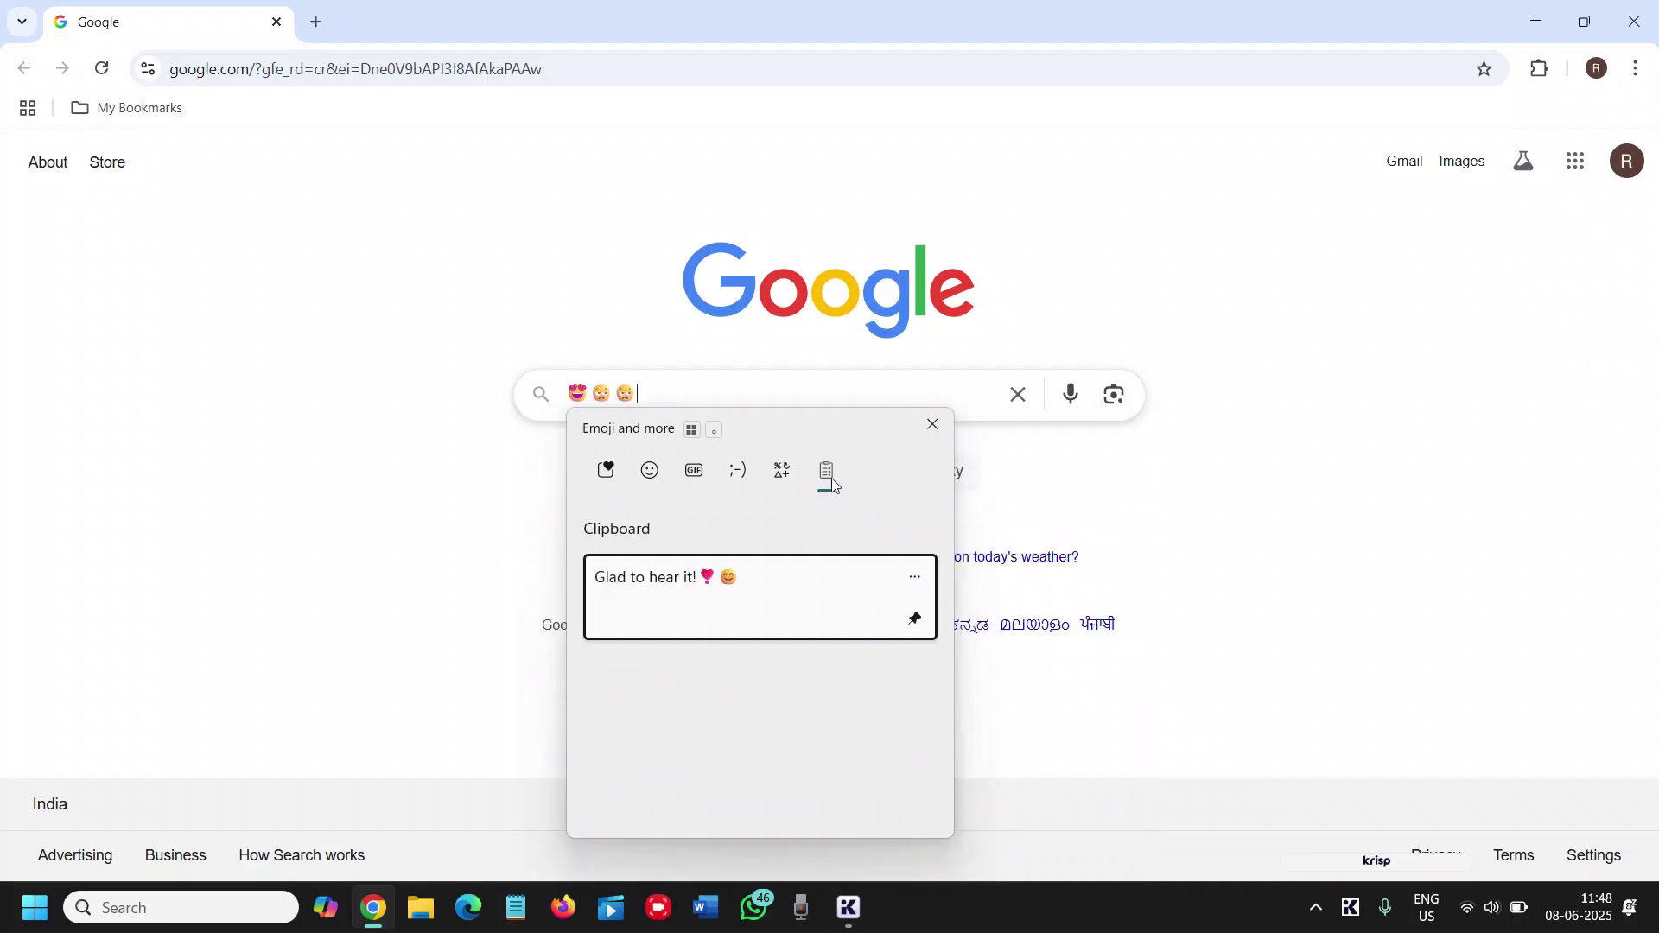
left_click(744, 615)
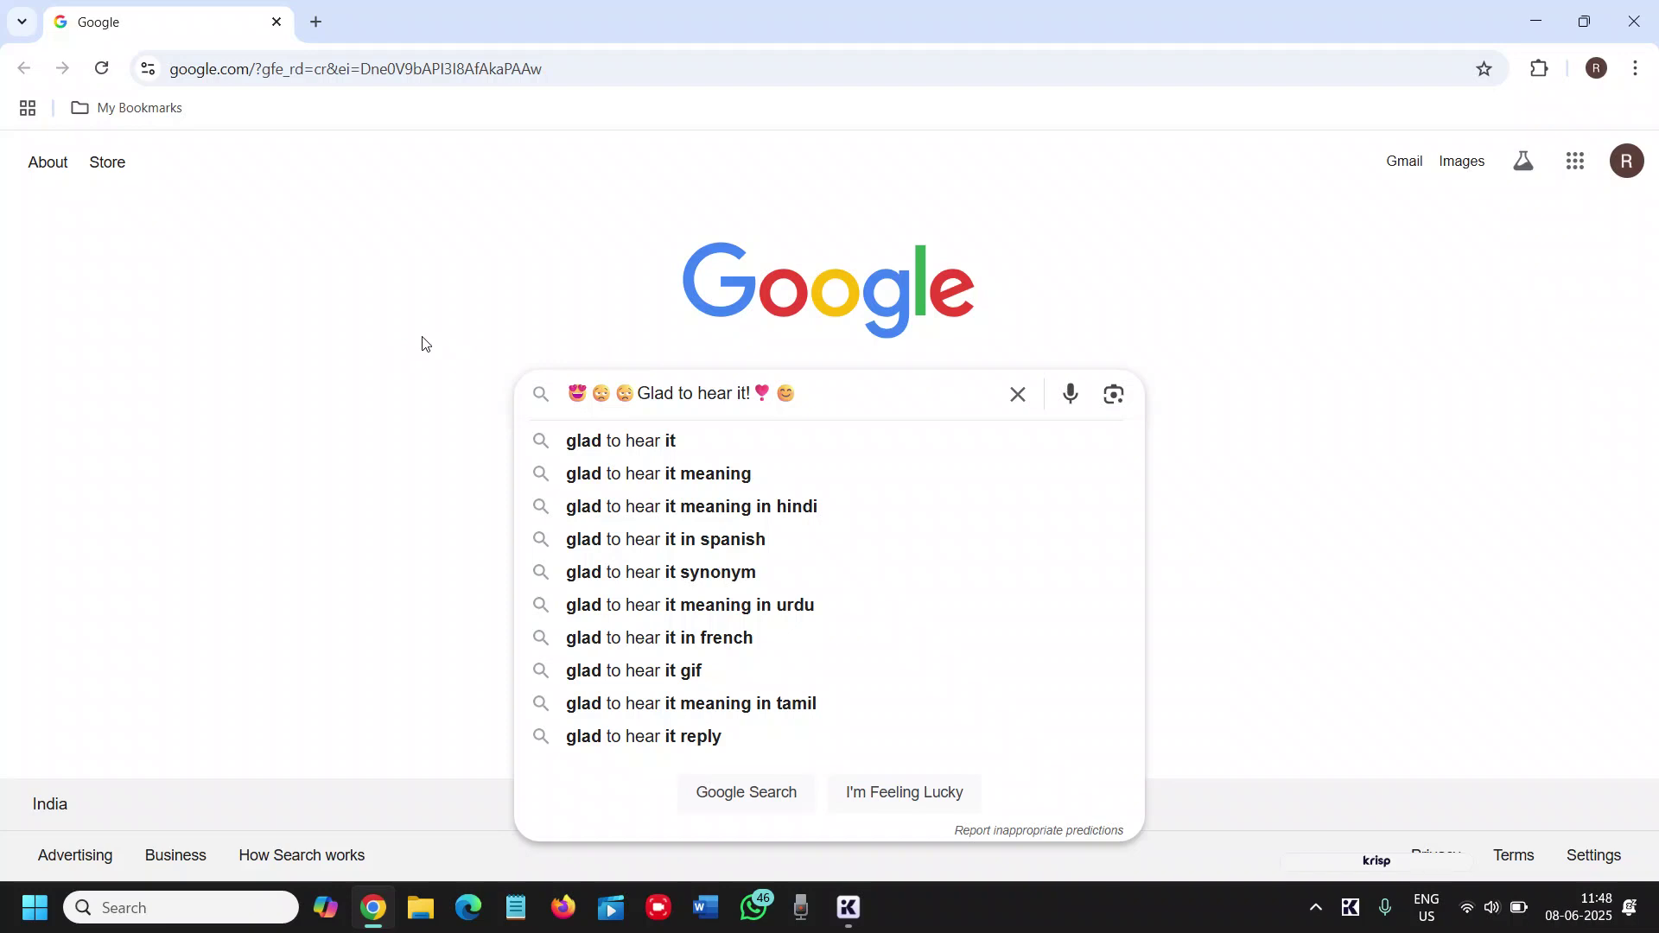
left_click(1383, 223)
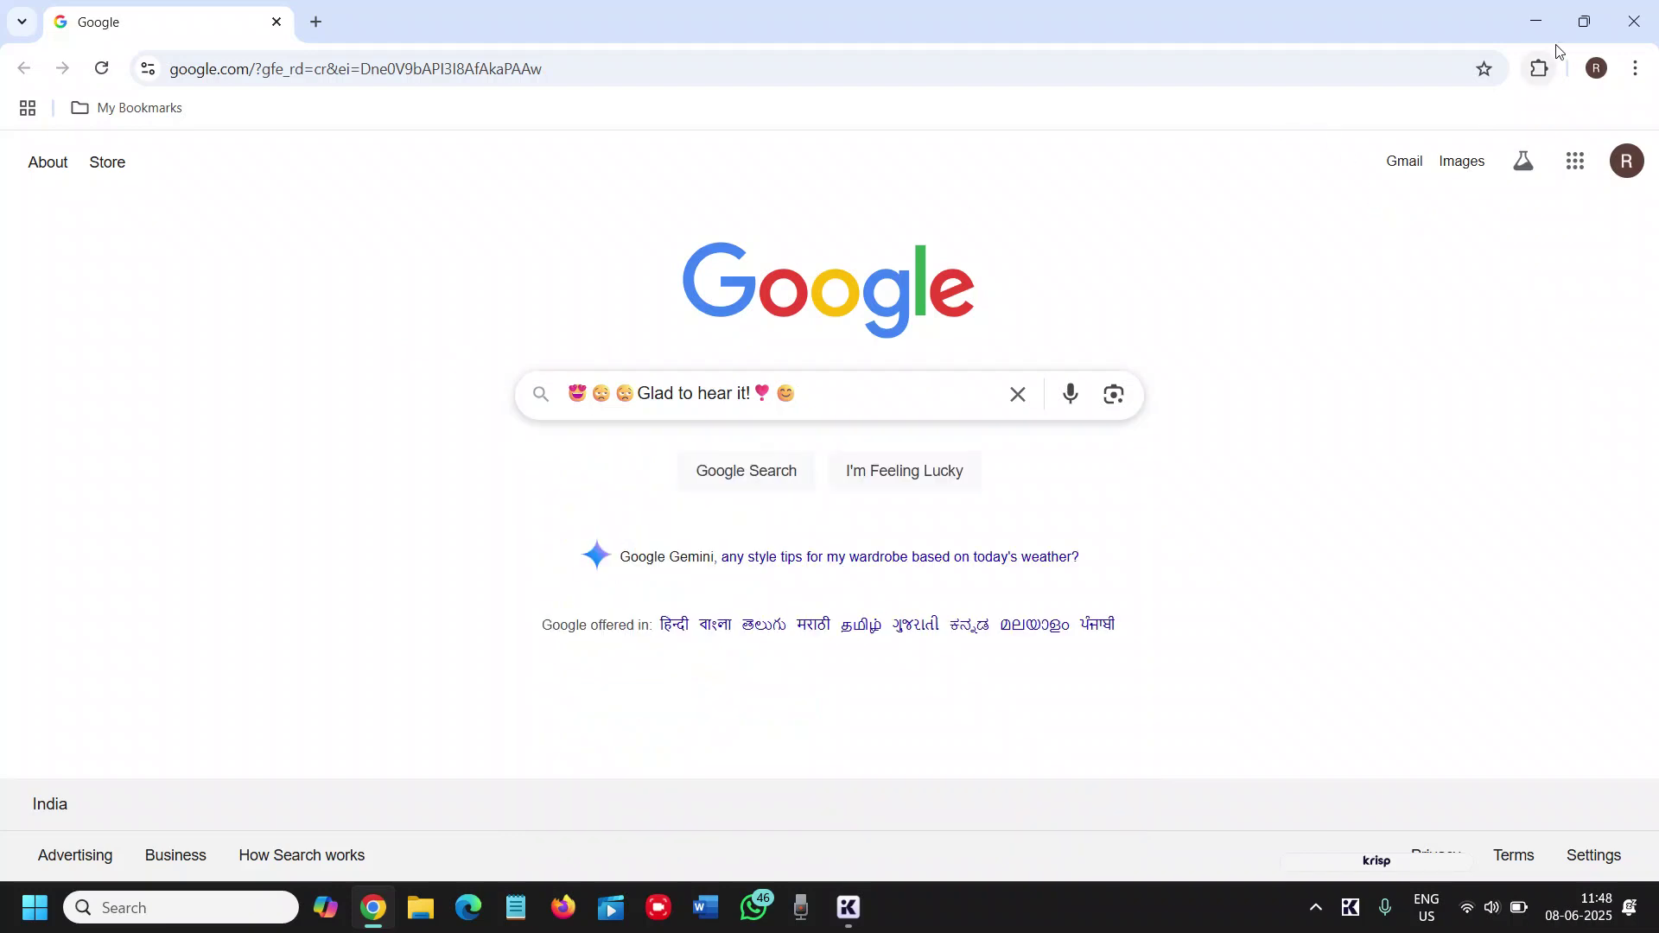
left_click(1628, 23)
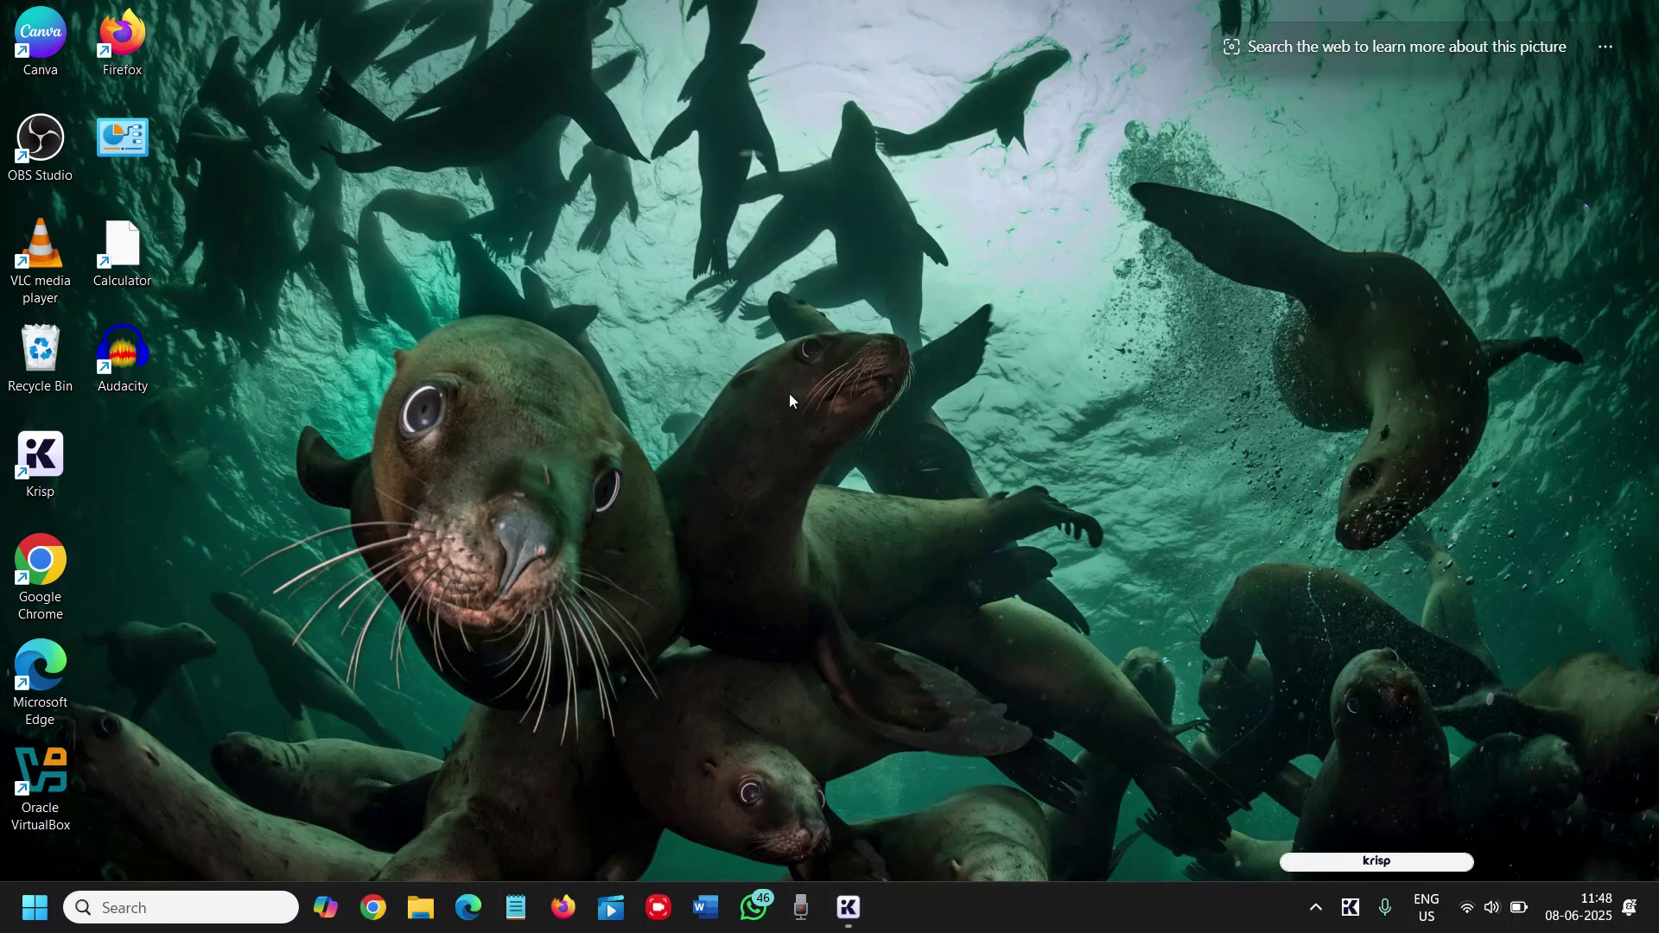
Step: Open Windows Settings and go to the System > Focus page
right_click(26, 907)
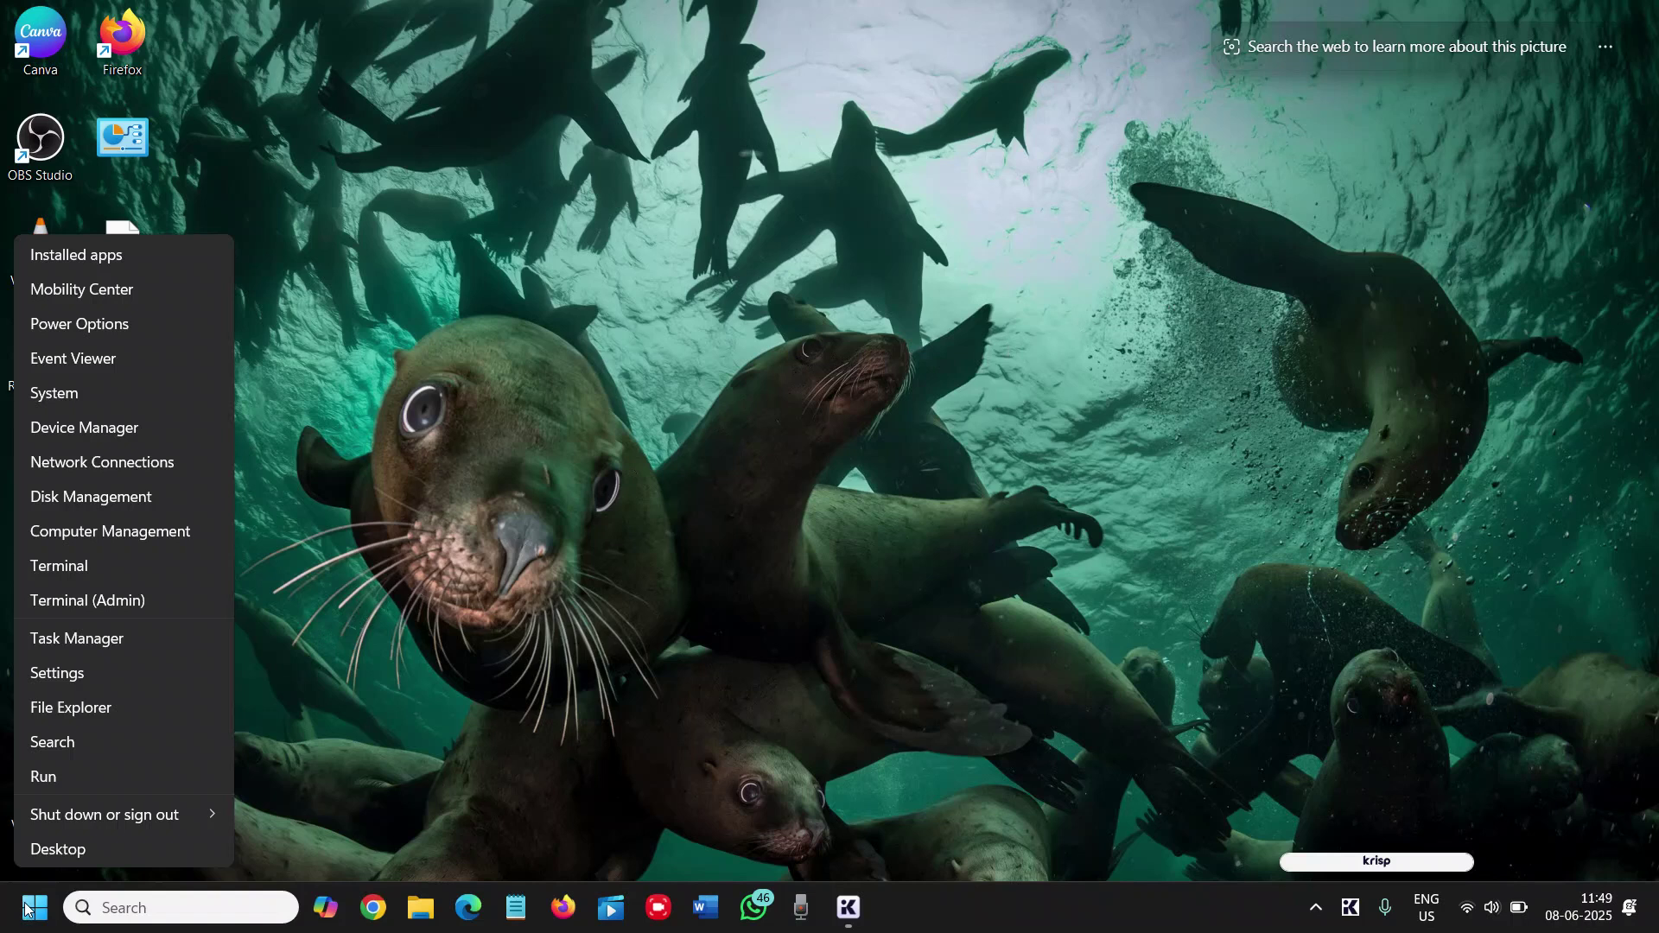
left_click(96, 672)
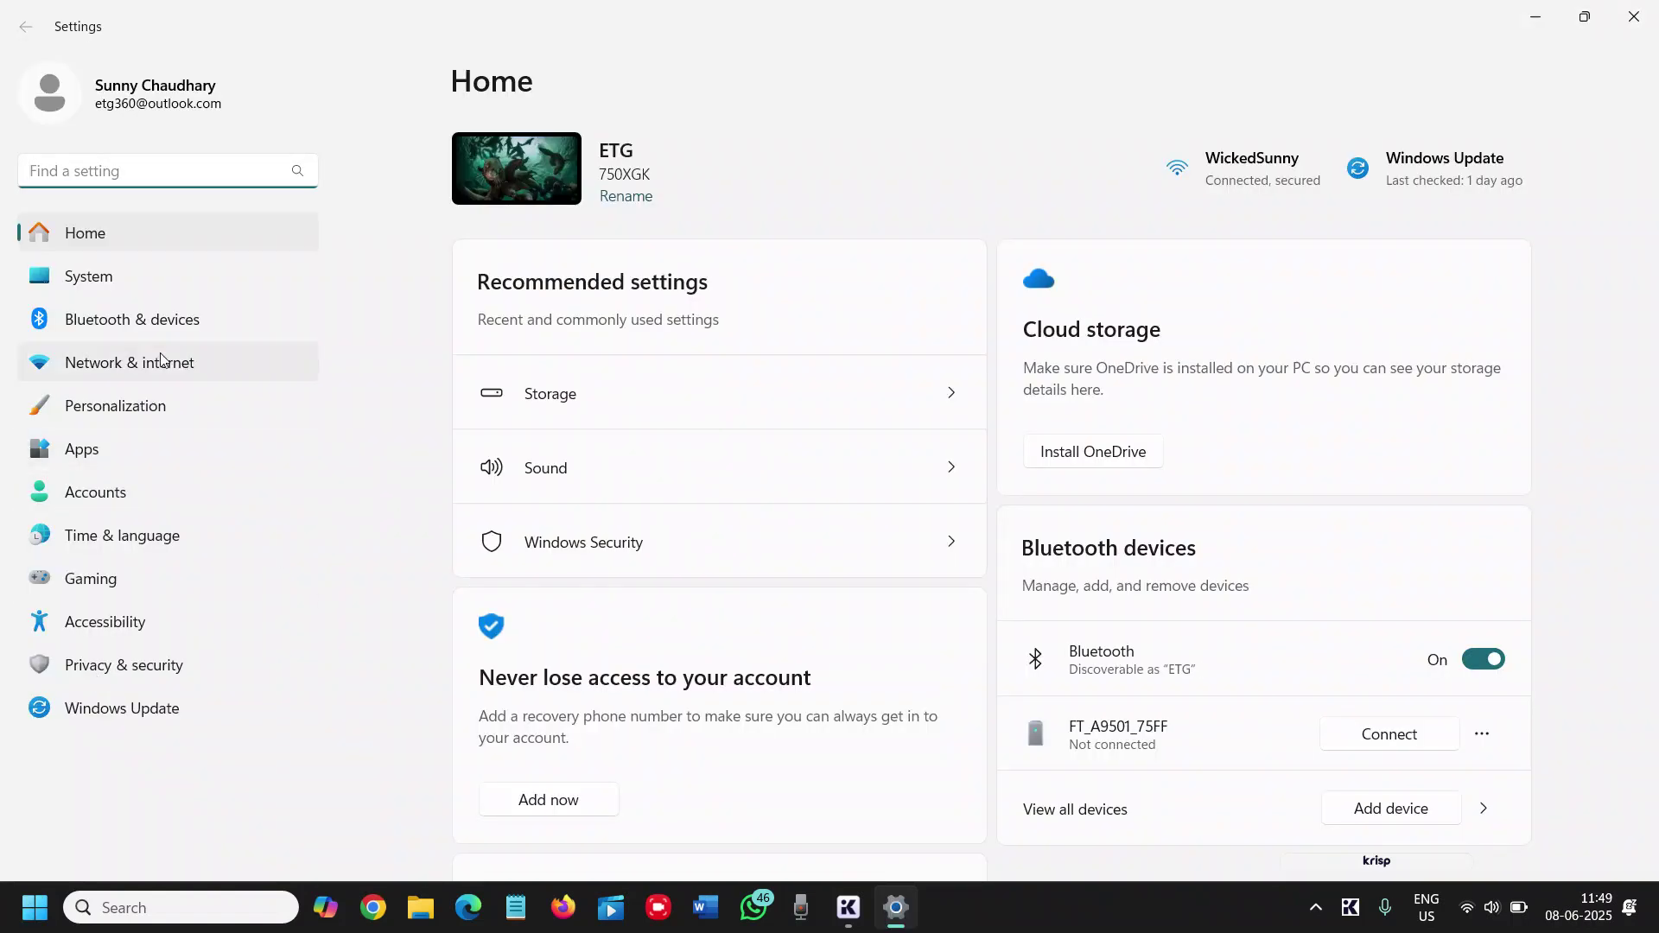
left_click(96, 272)
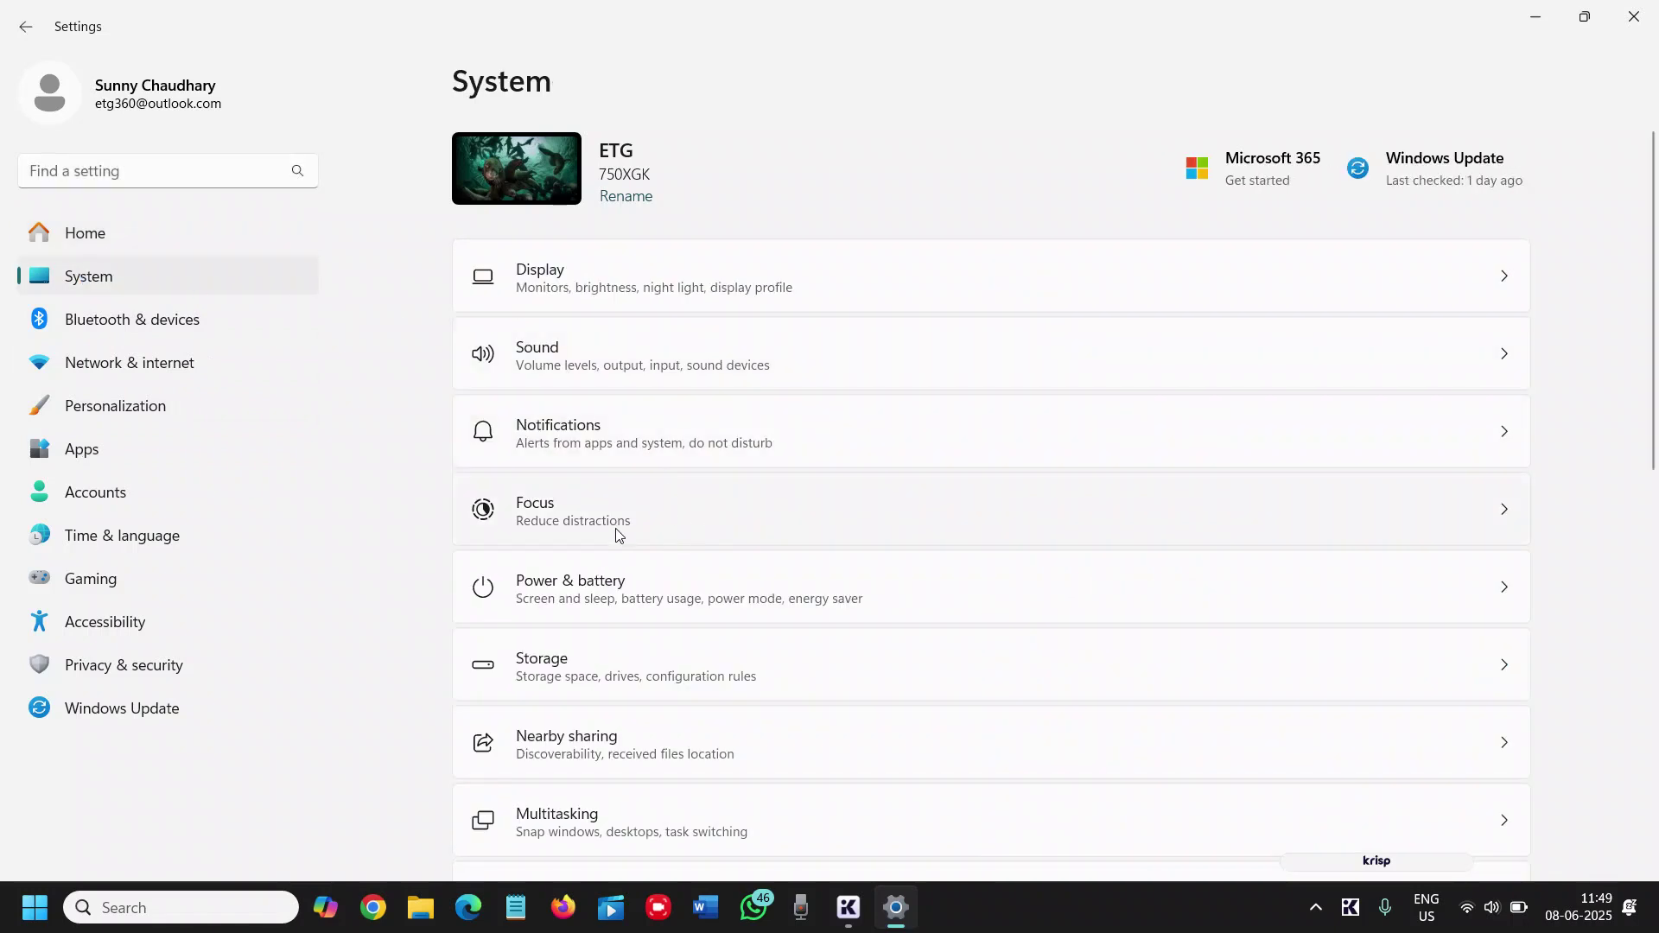
left_click(686, 537)
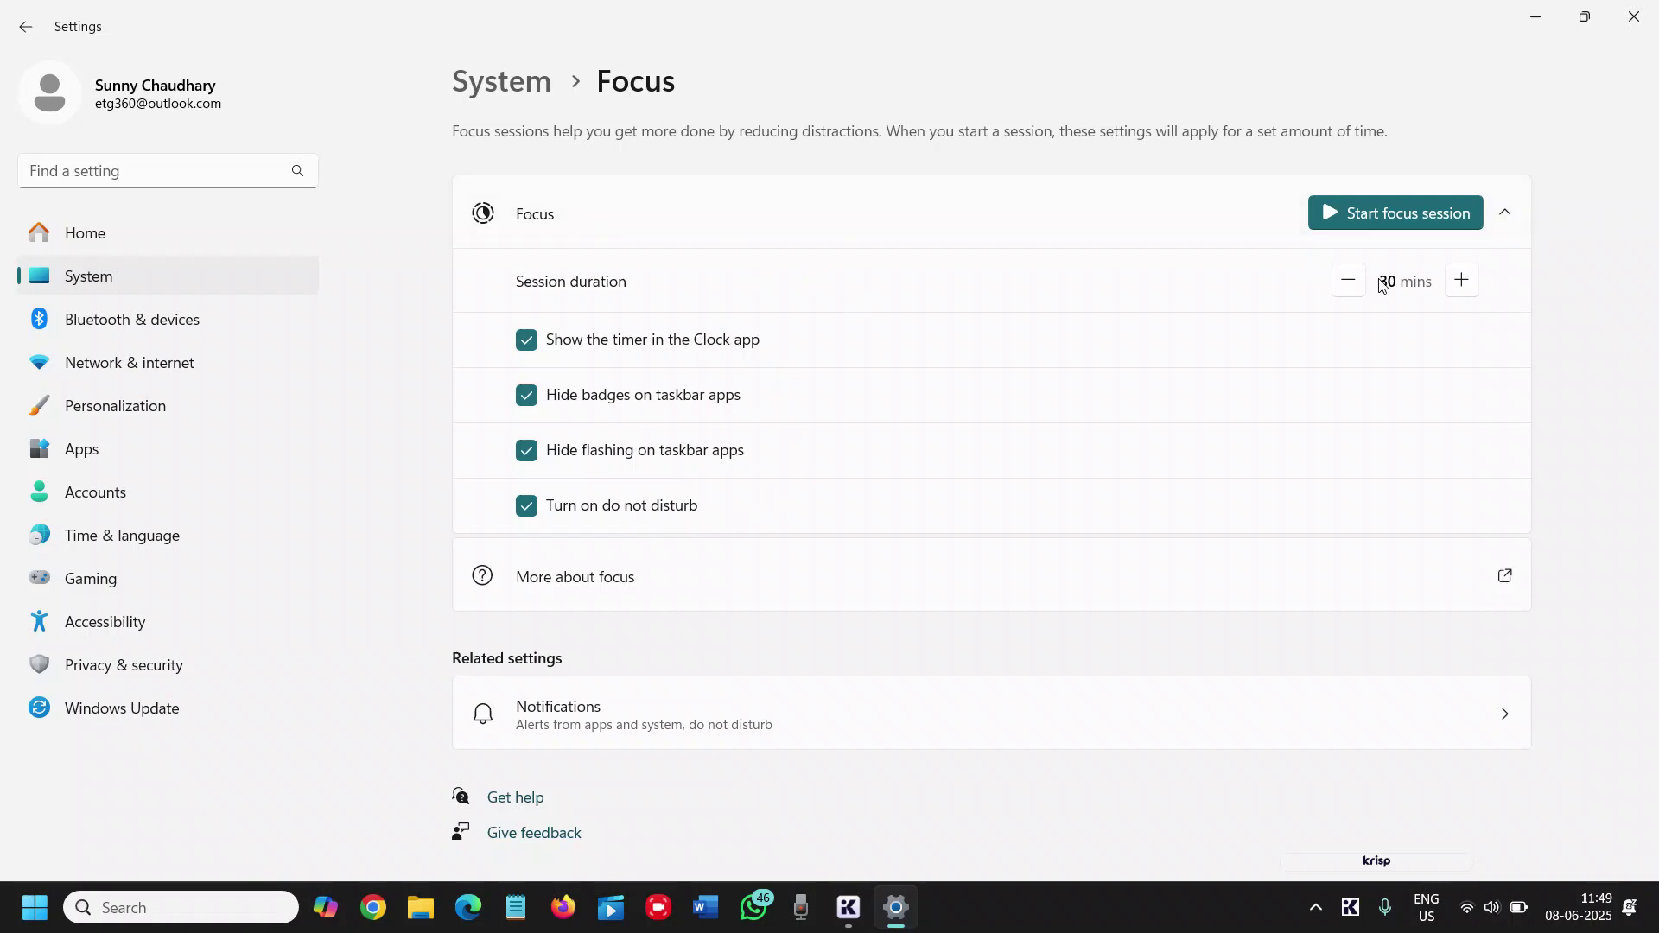
Step: Lower the focus session duration to 5 minutes, then raise it to 10 minutes
left_click(1350, 281)
left_click(1350, 281)
left_click(1461, 285)
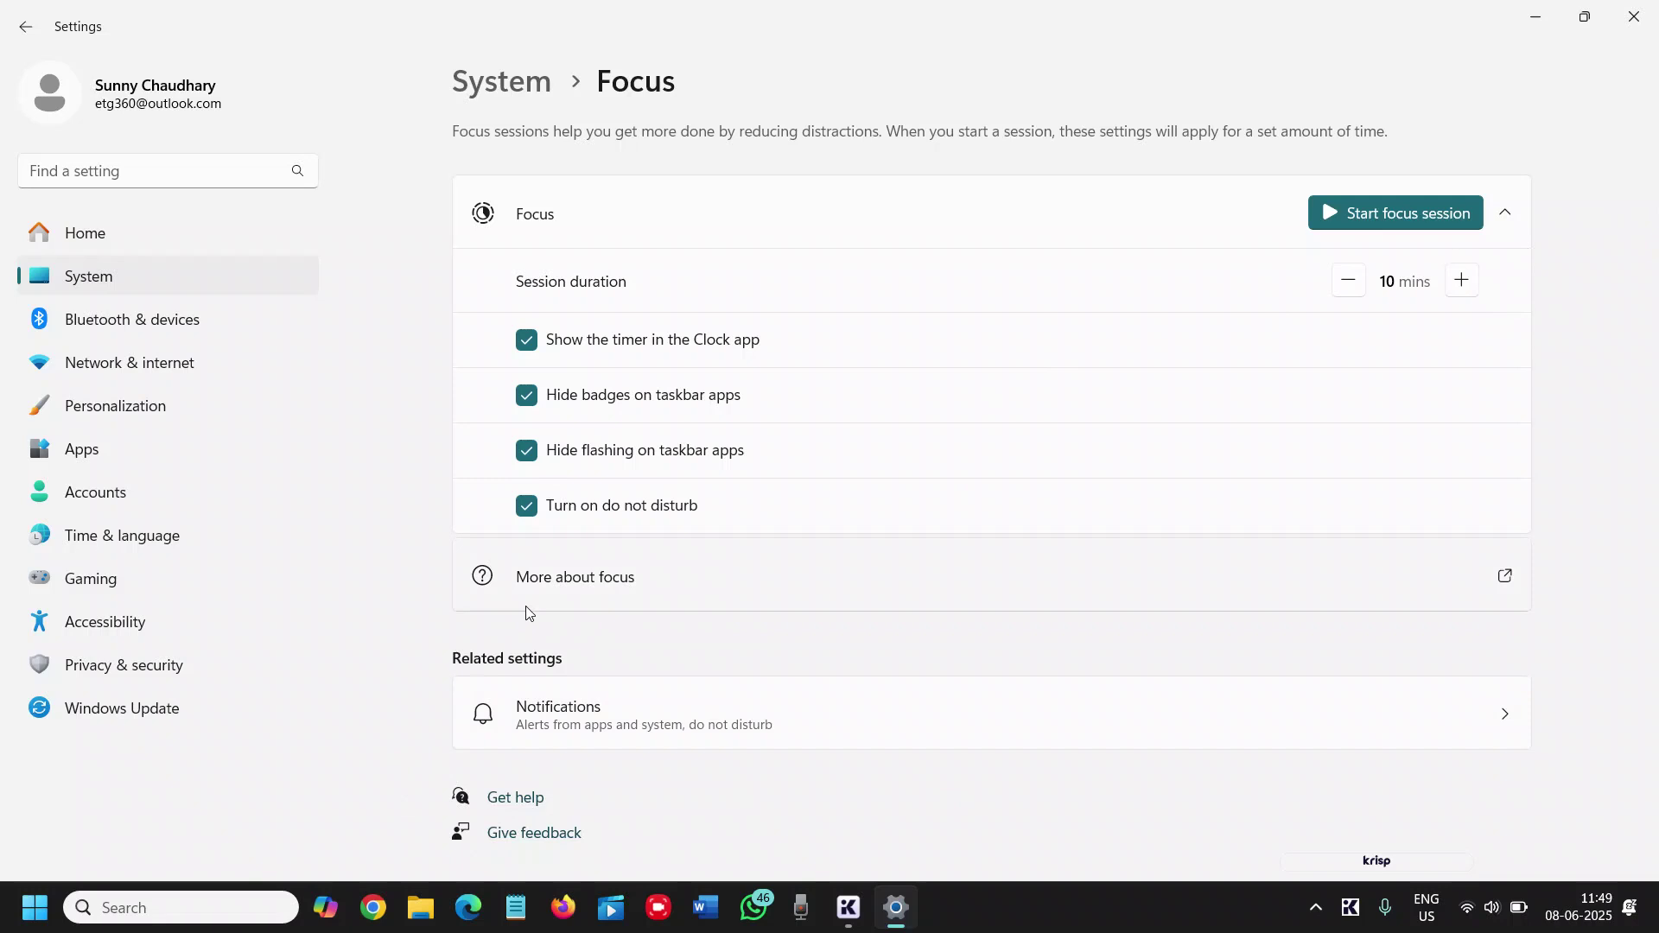
Step: Open File Explorer, snap Chrome, Notepad and Explorer into one group, then show the desktop with Win+D
left_click(437, 904)
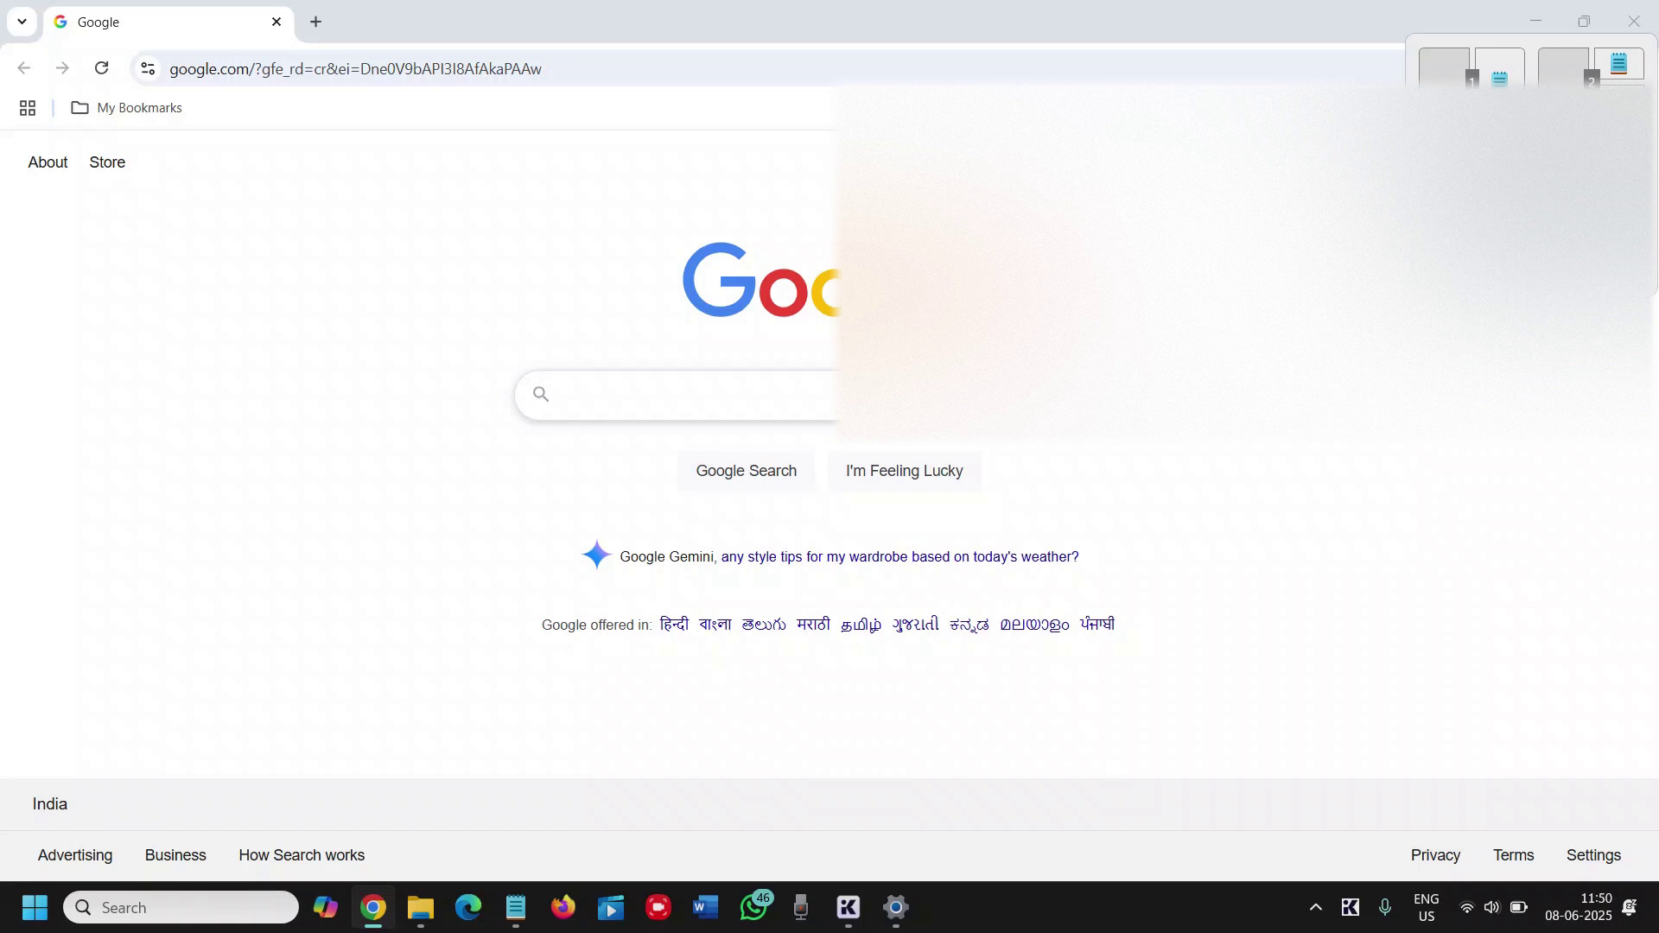
left_click(1570, 74)
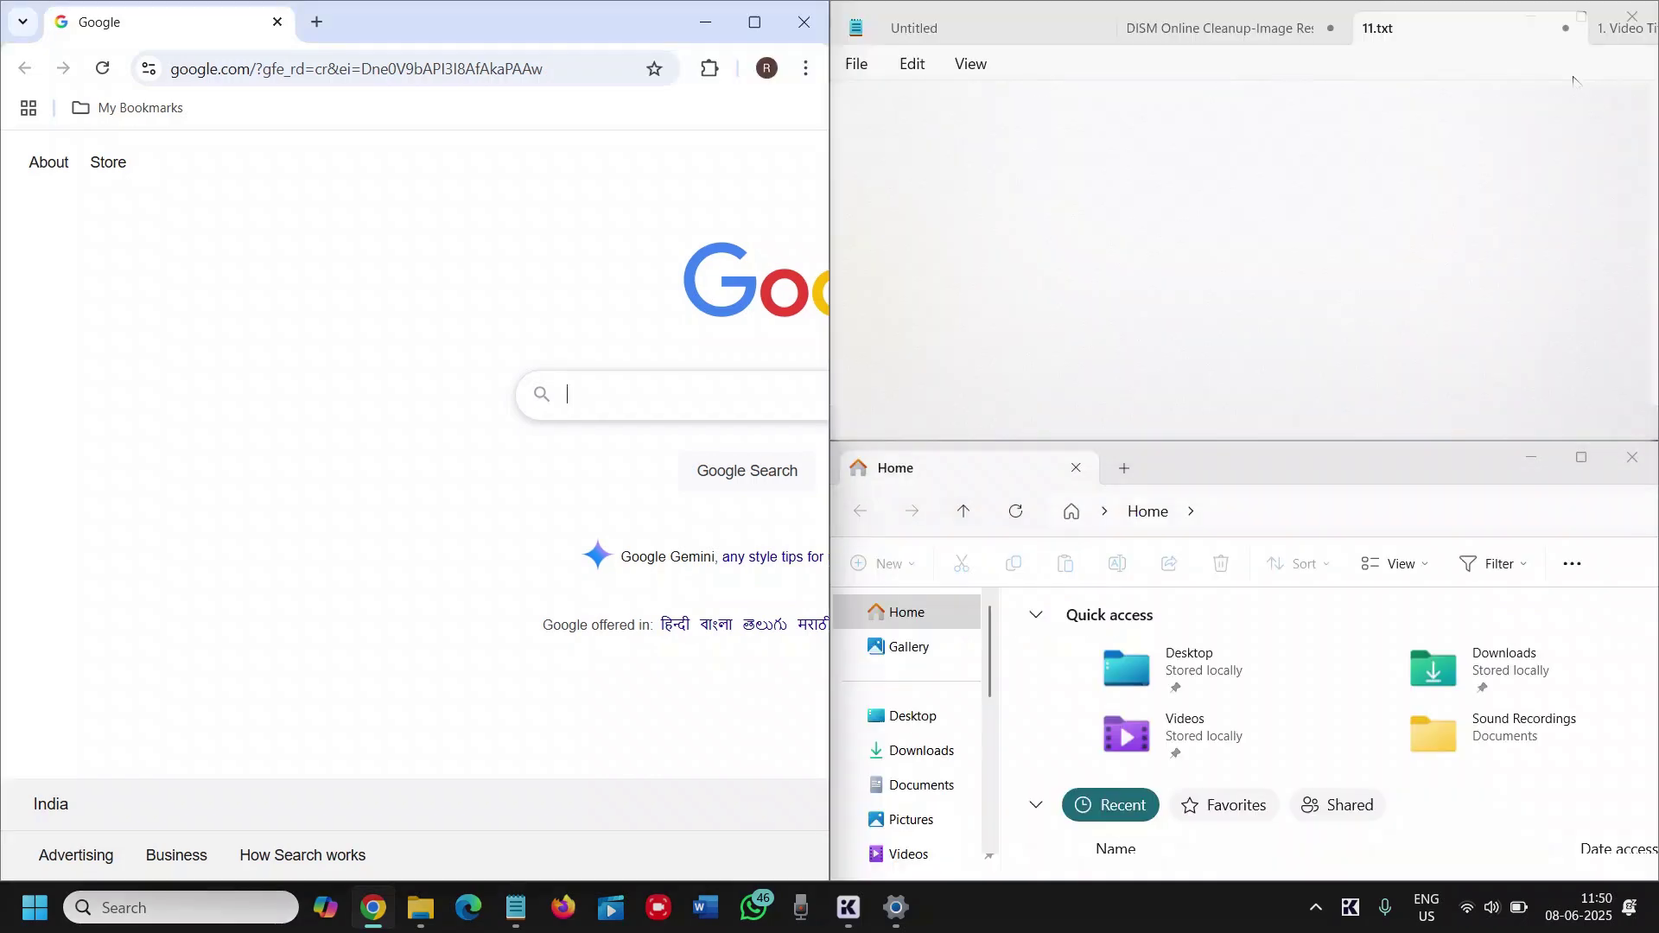
key("super+d")
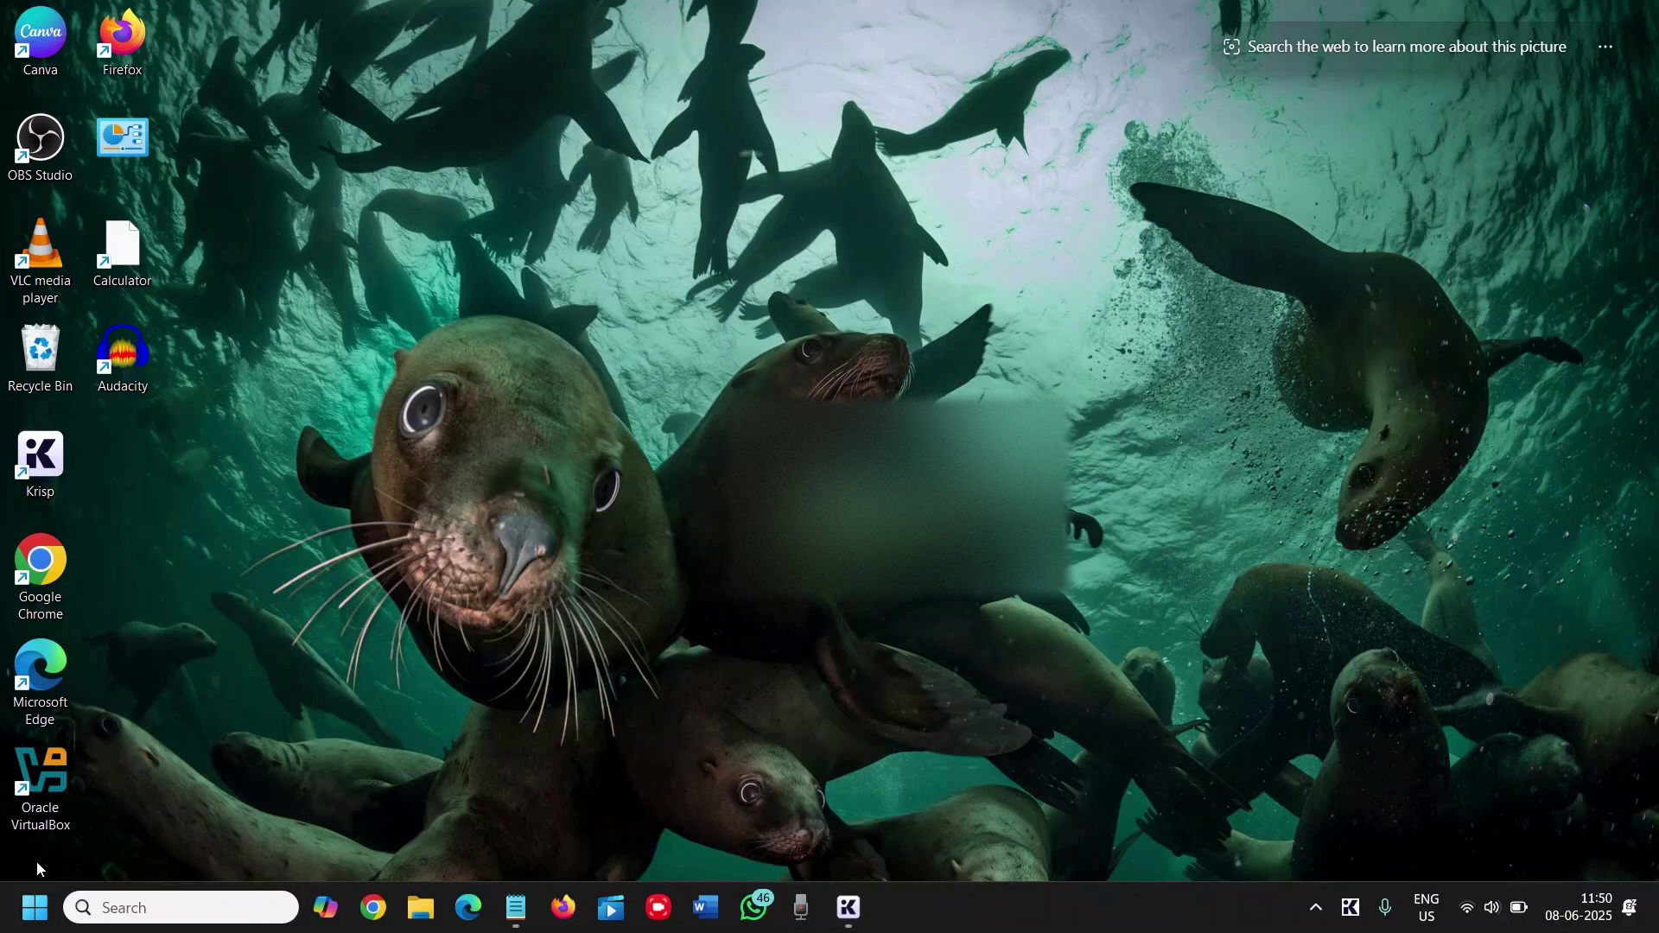
Step: Open Bluetooth & devices in Settings, begin adding a Bluetooth device, then cancel
right_click(39, 916)
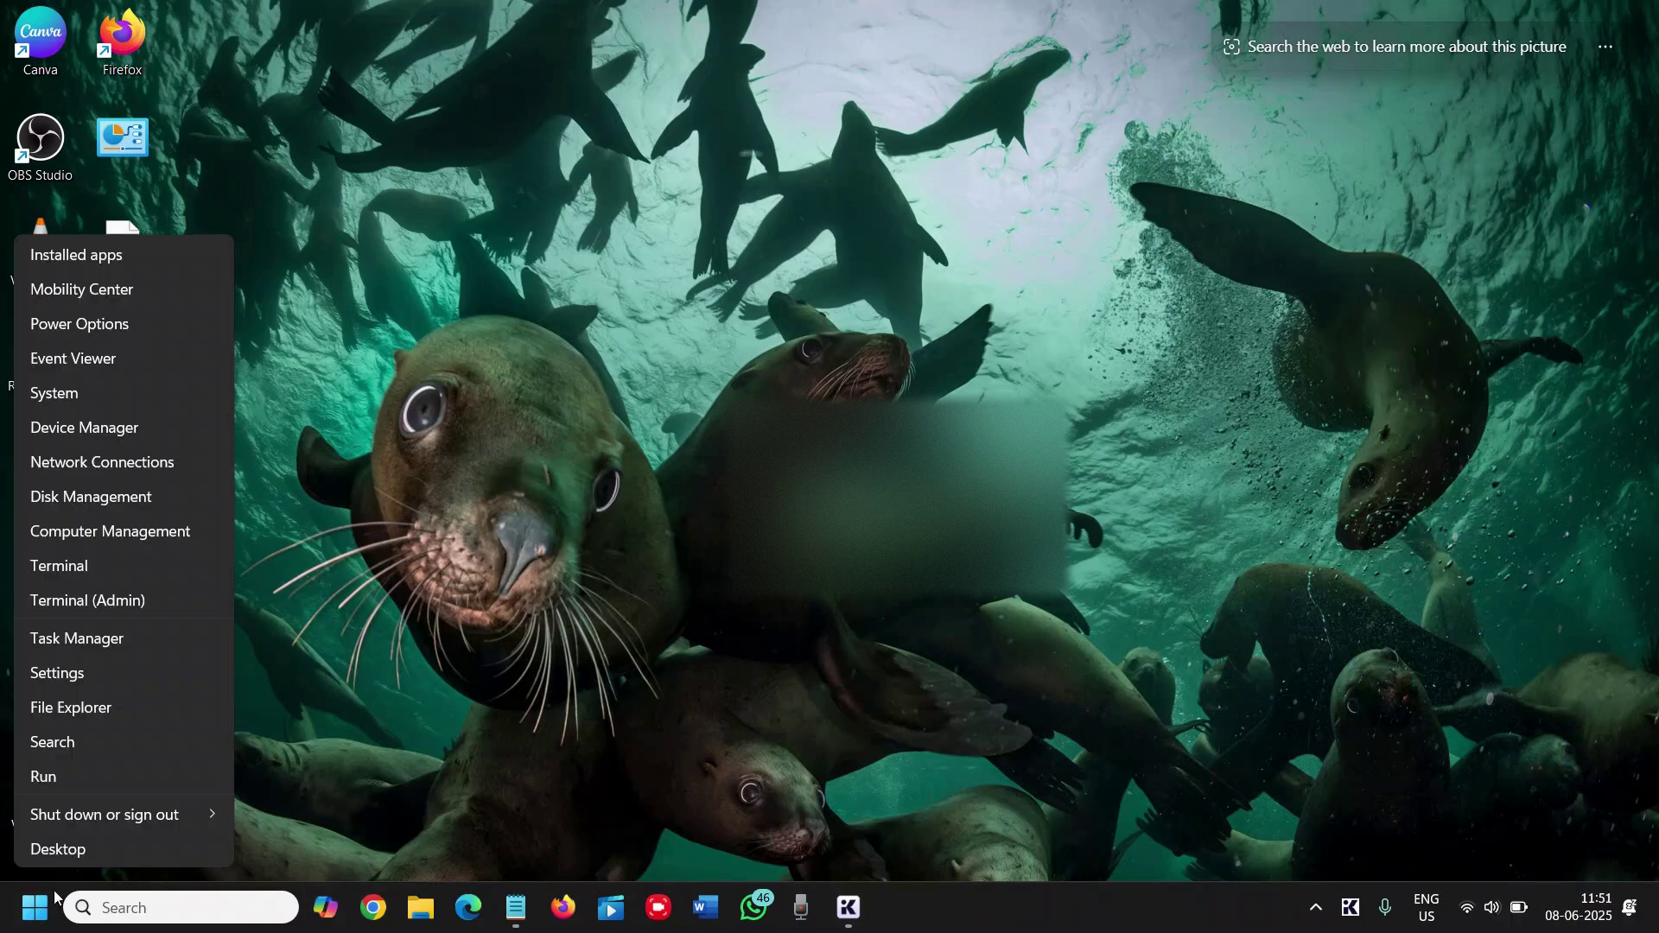
left_click(88, 683)
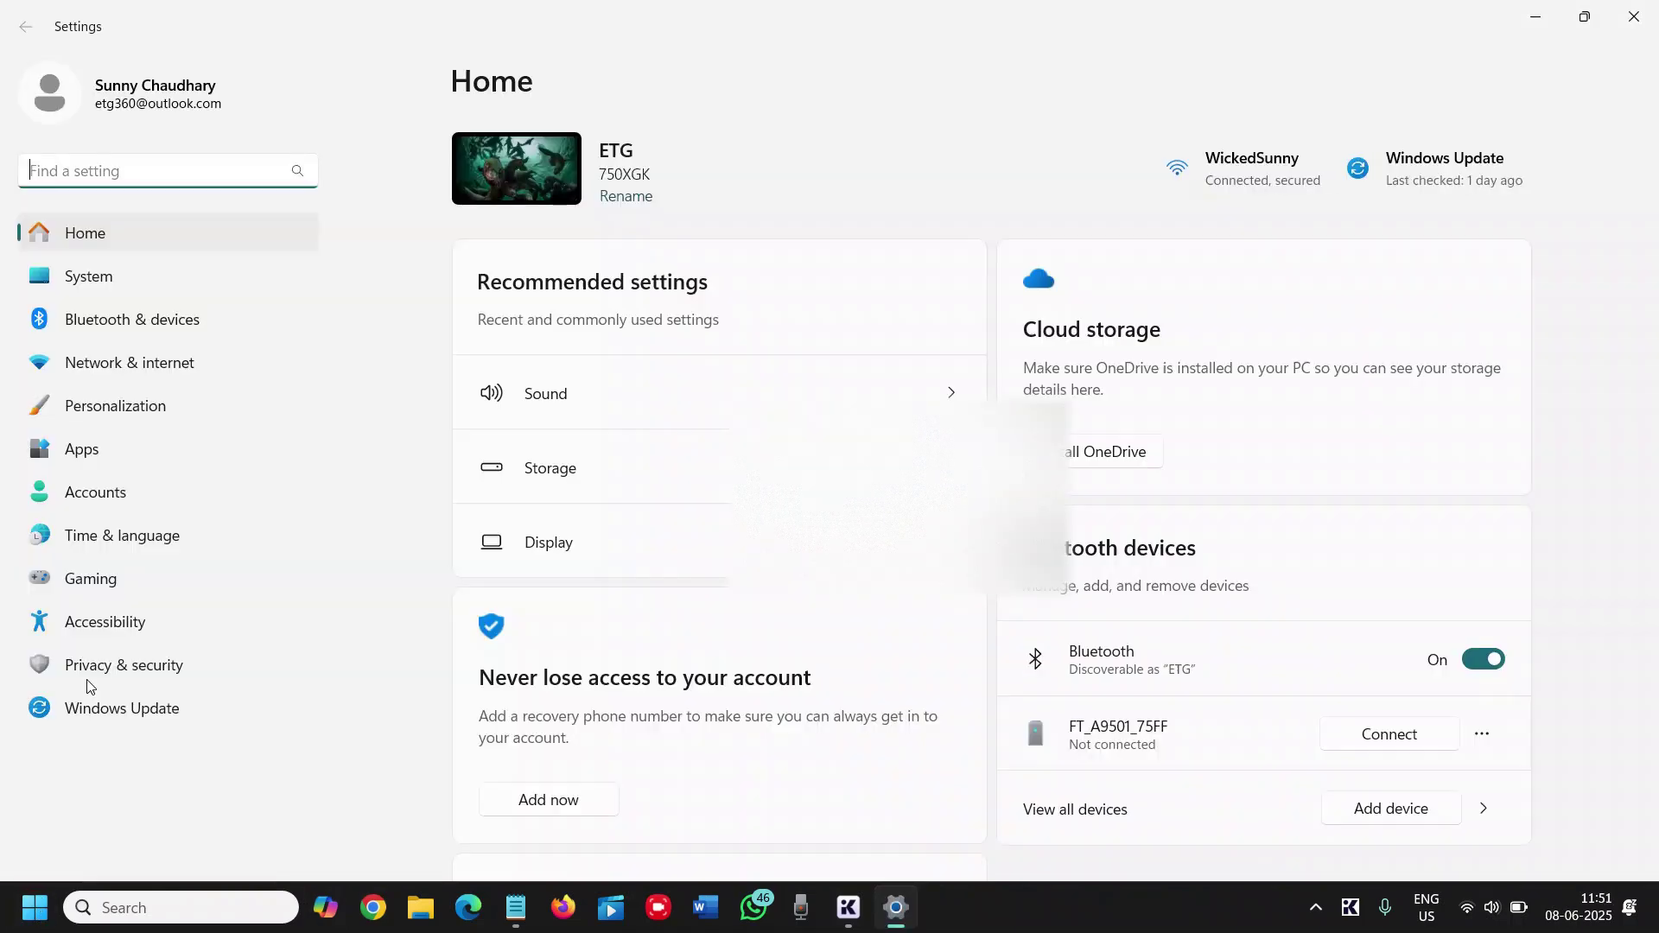
left_click(135, 320)
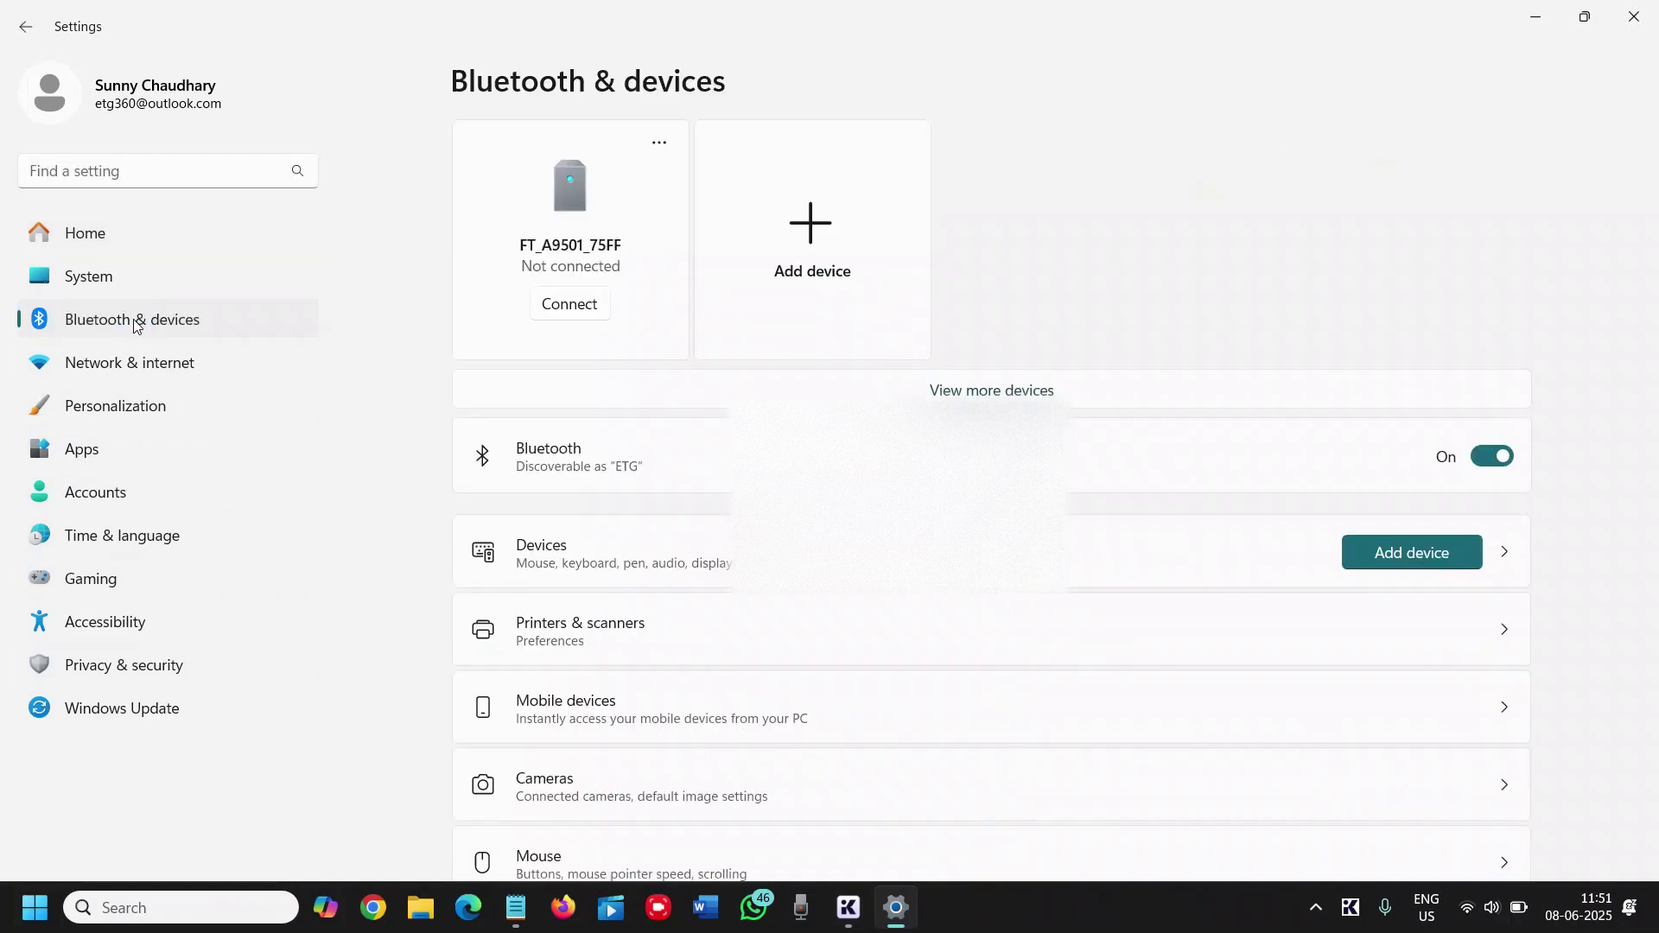
left_click(807, 267)
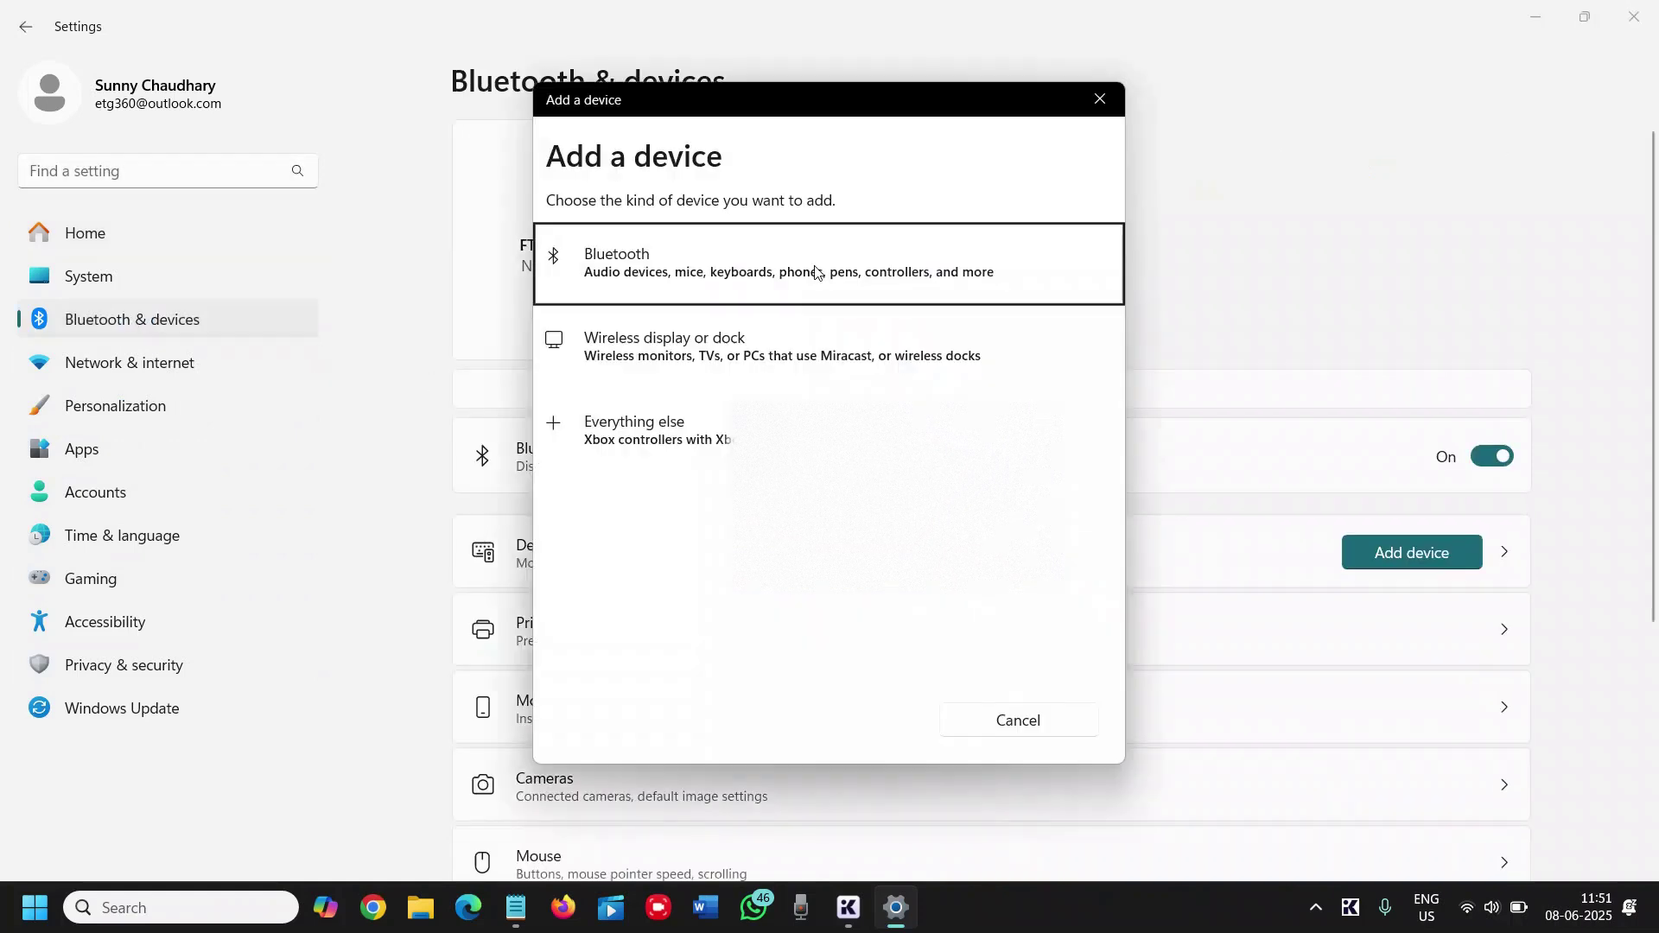
left_click(760, 273)
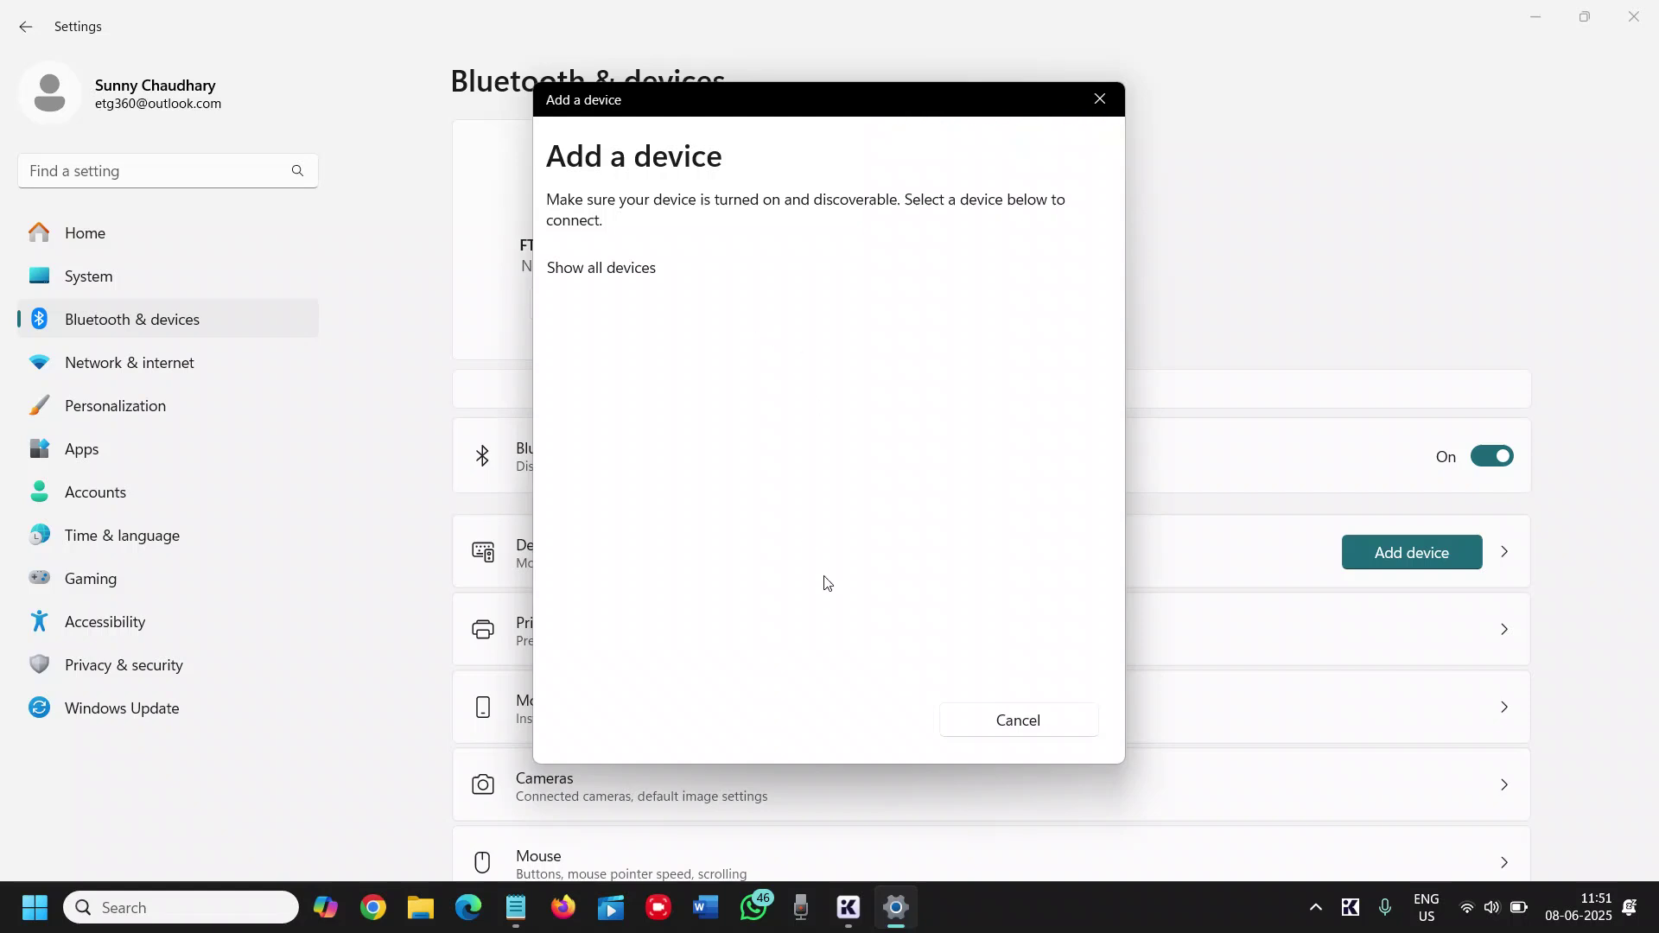
left_click(1019, 726)
Step: Go to the Accounts page and open Sign-in options
left_click(189, 492)
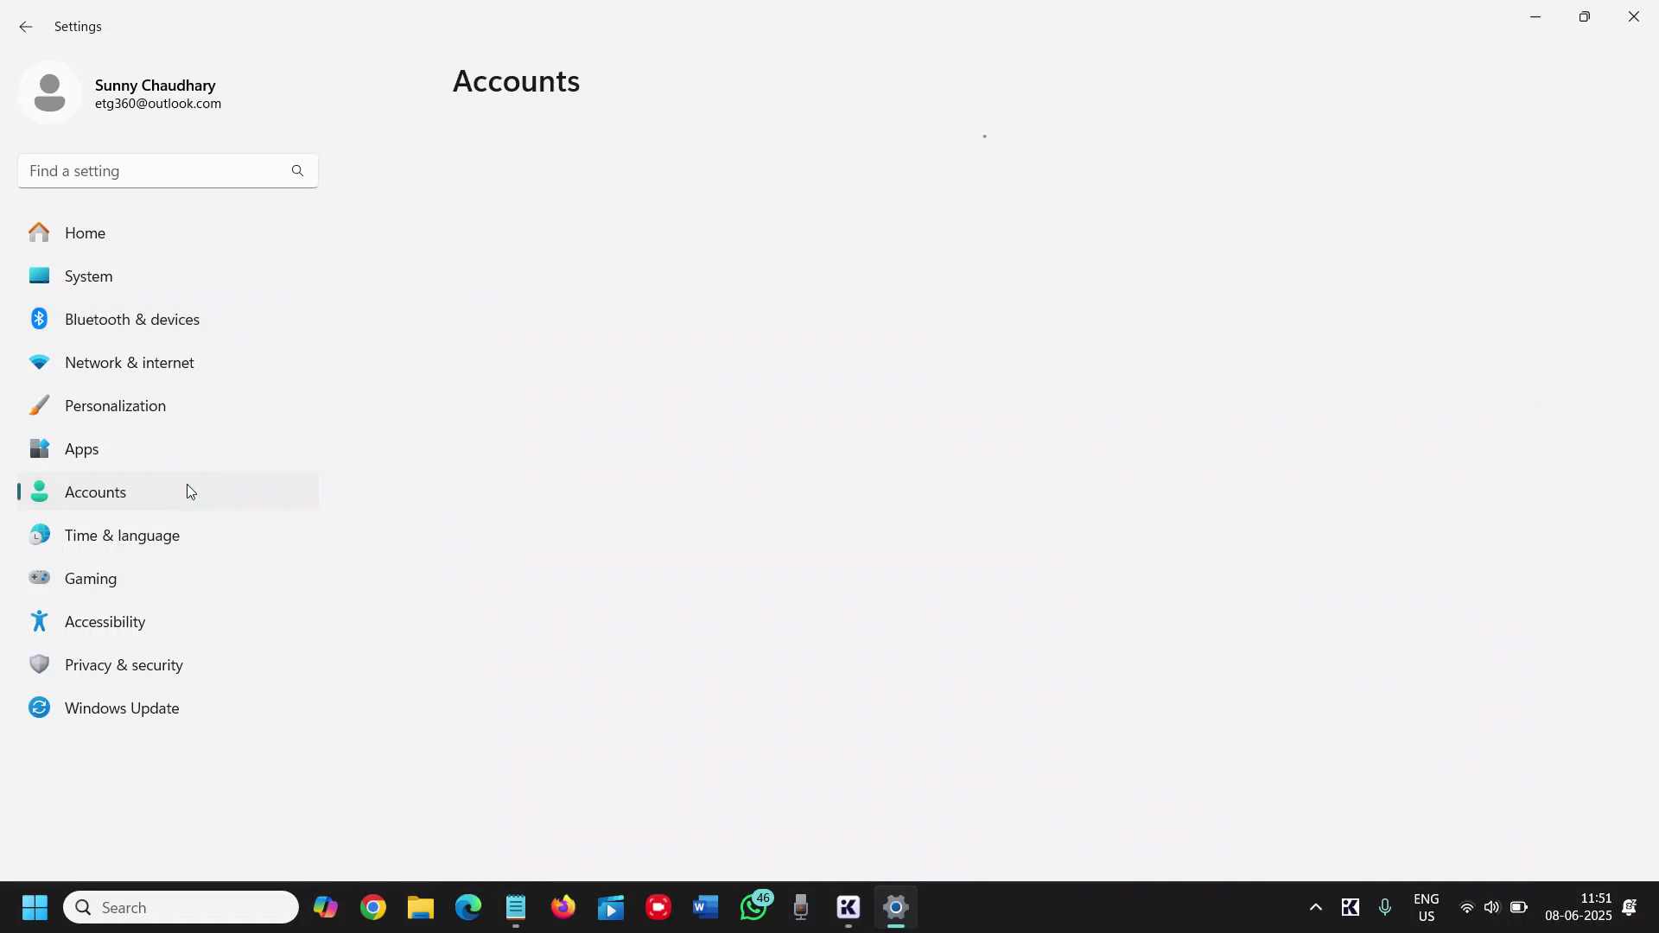
scroll(1063, 648, "down", 4)
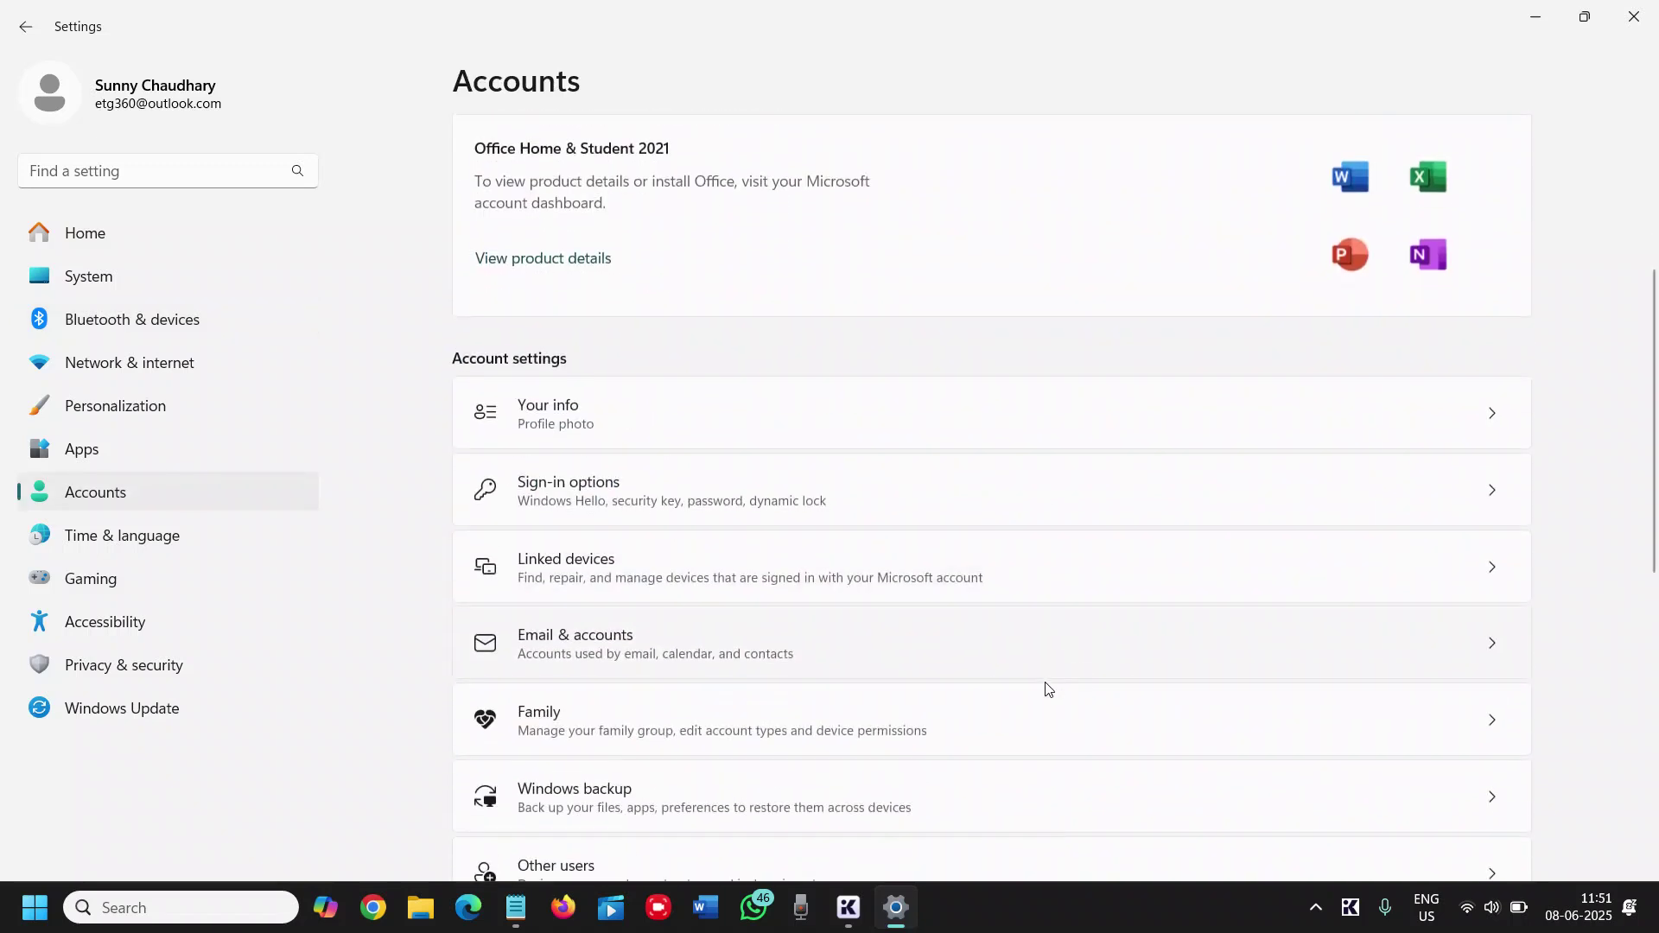
scroll(864, 735, "down", 2)
scroll(868, 736, "down", 1)
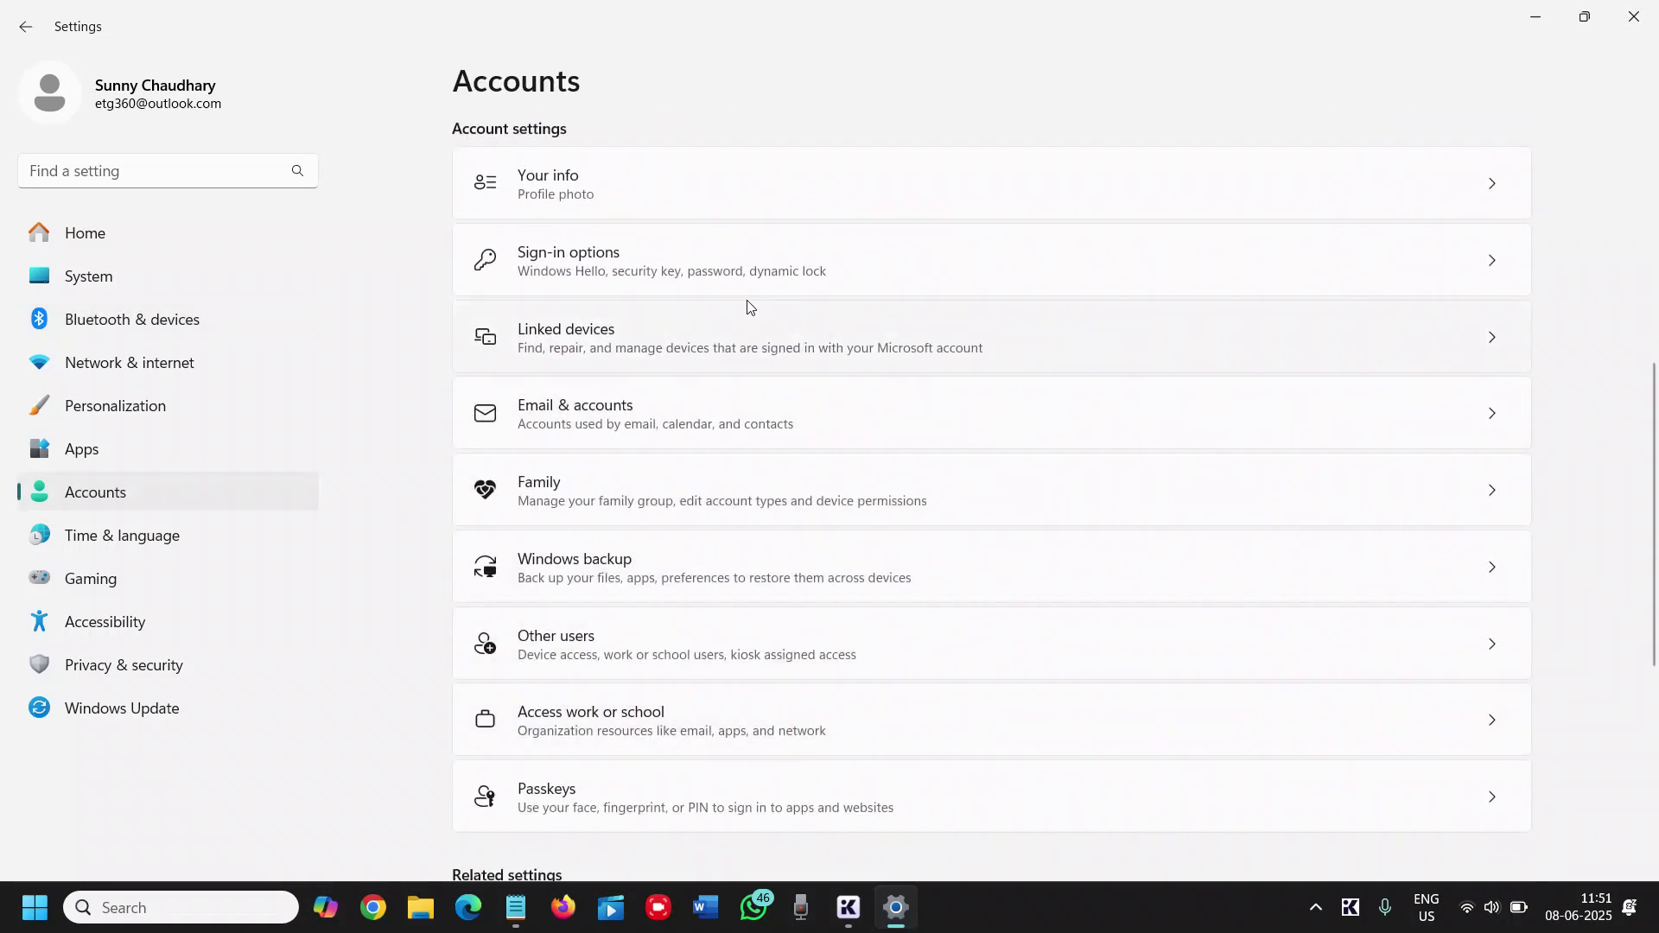
left_click(778, 262)
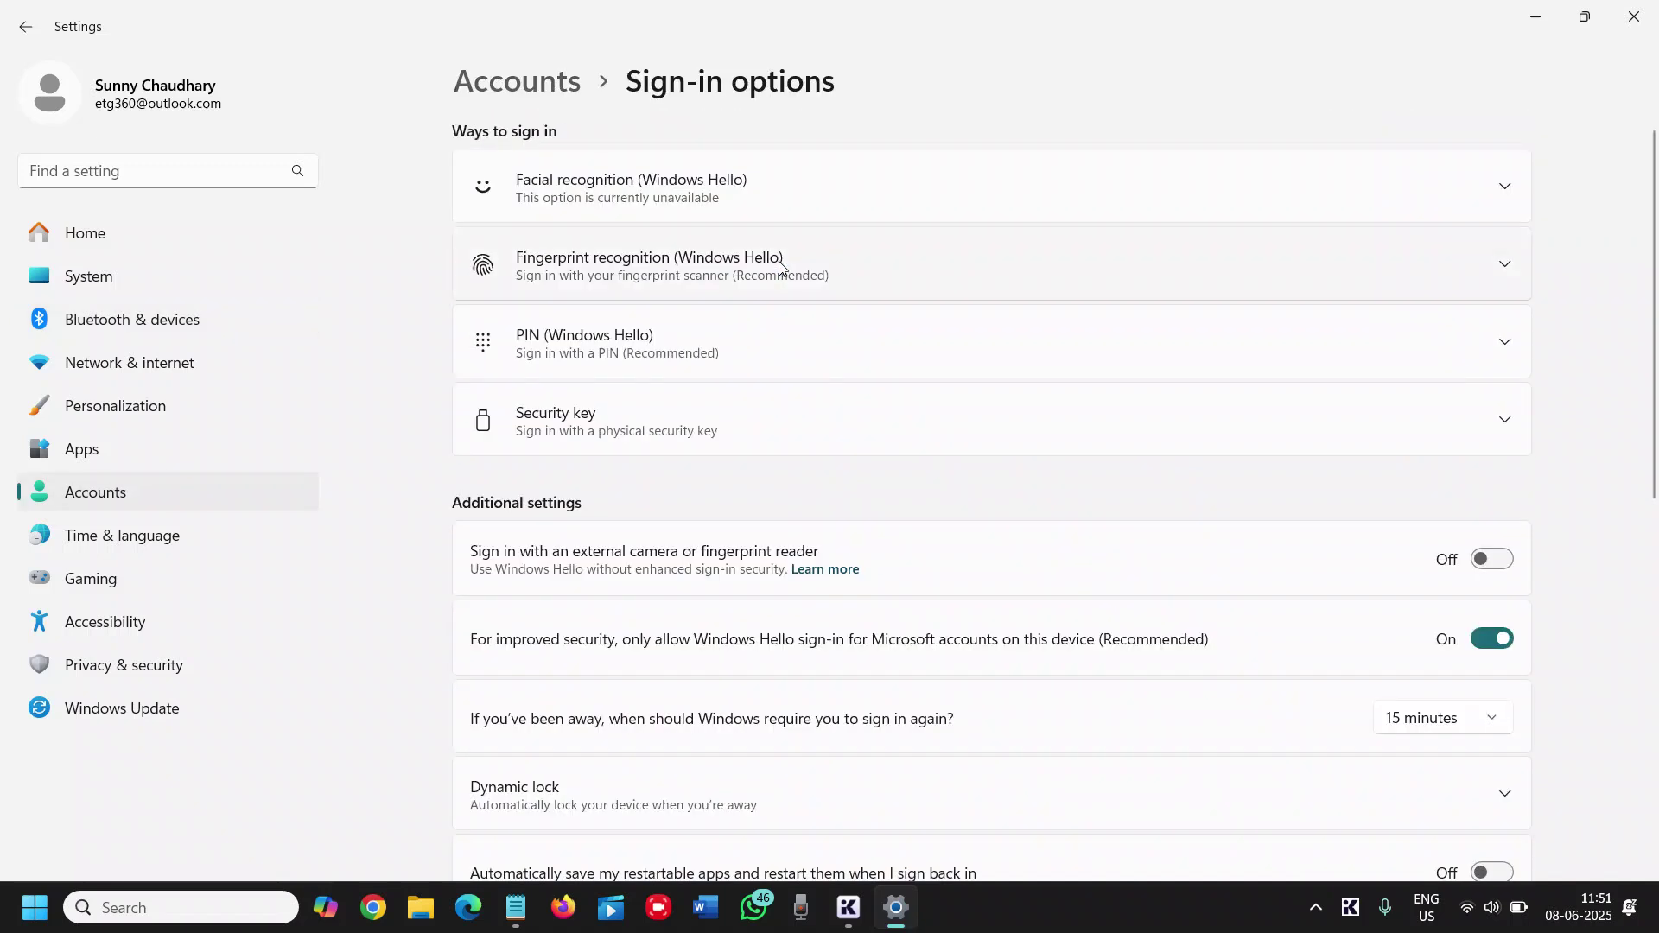
Step: Expand Dynamic lock and tick, then untick, automatic locking while away
scroll(785, 657, "down", 3)
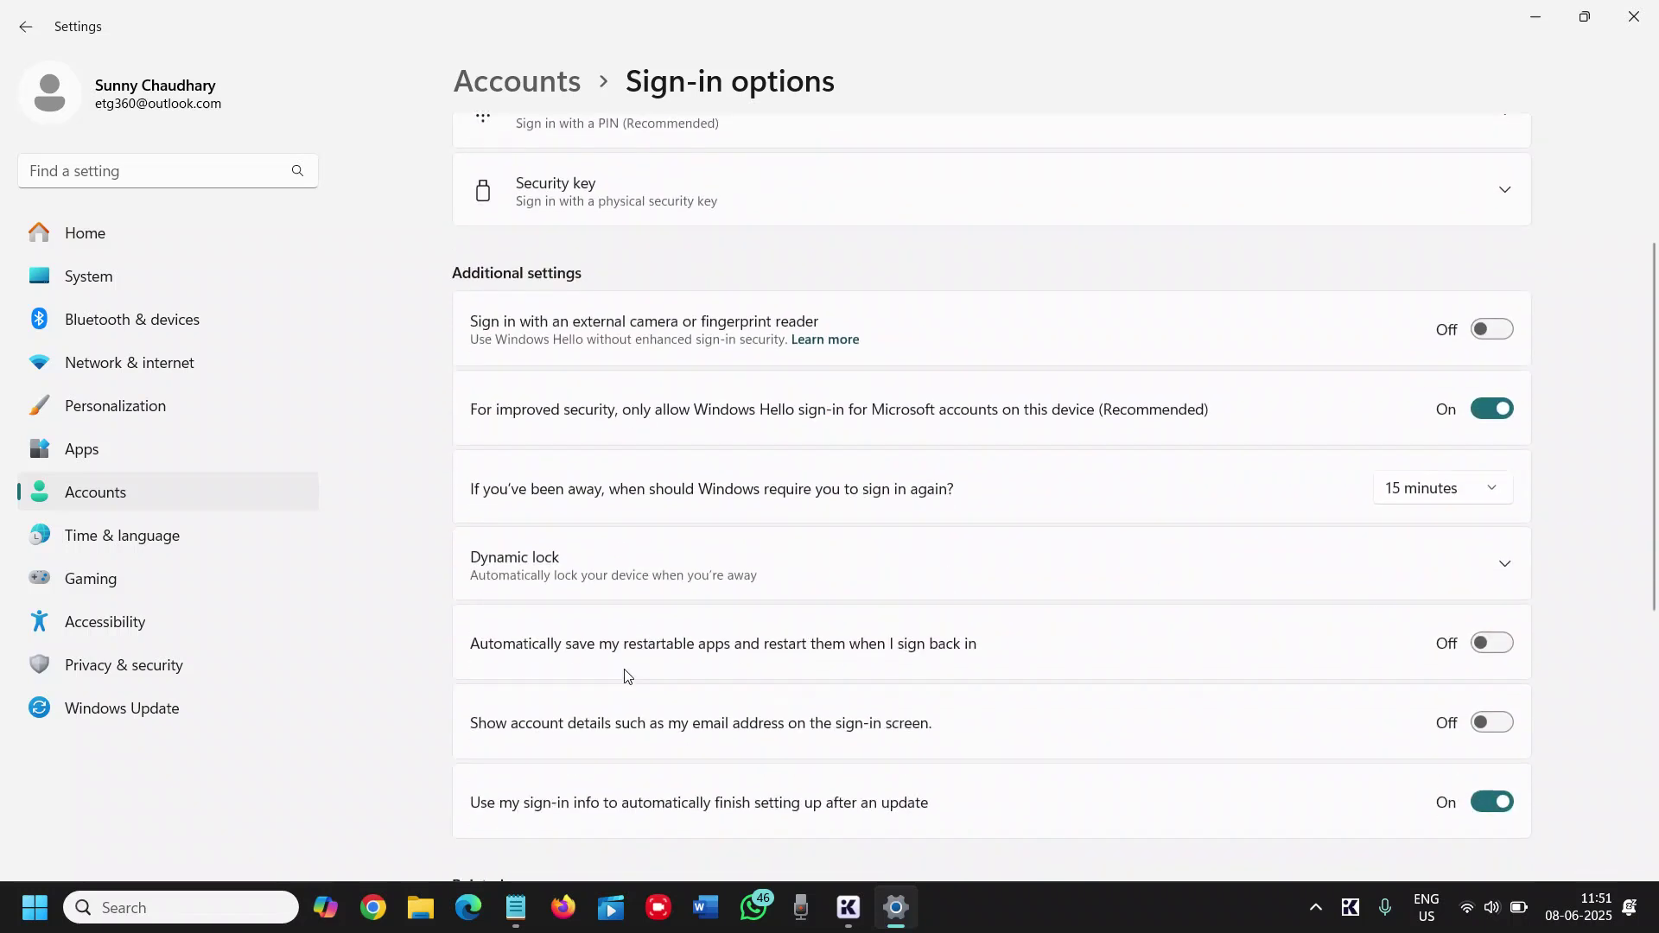
left_click(788, 572)
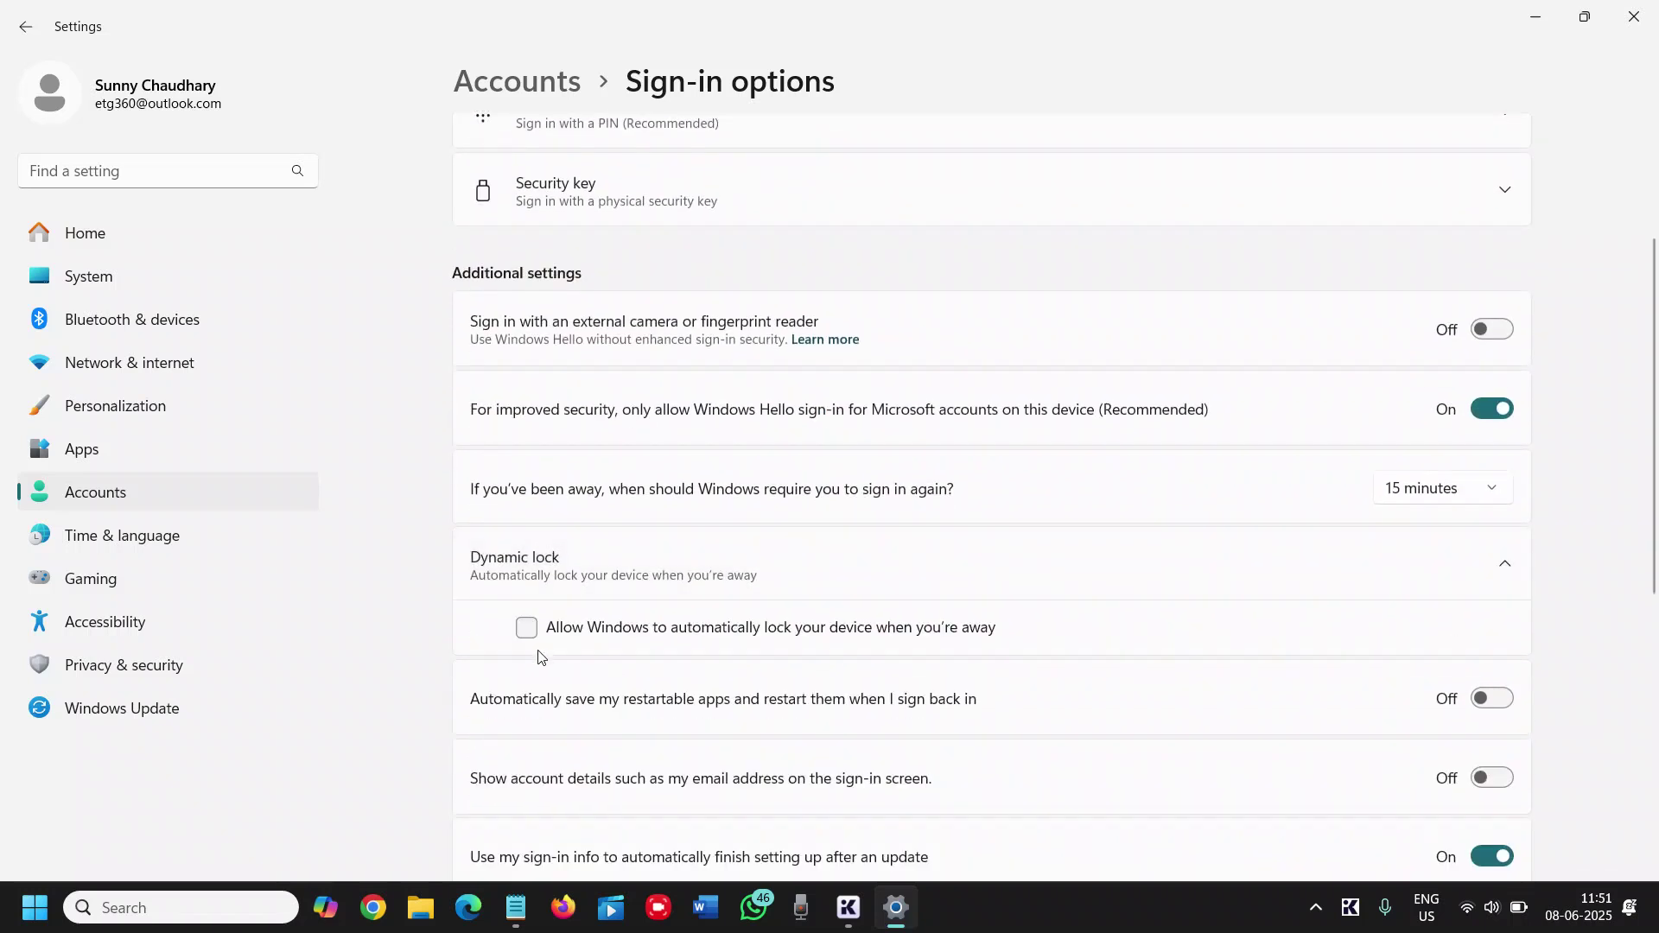
left_click(525, 630)
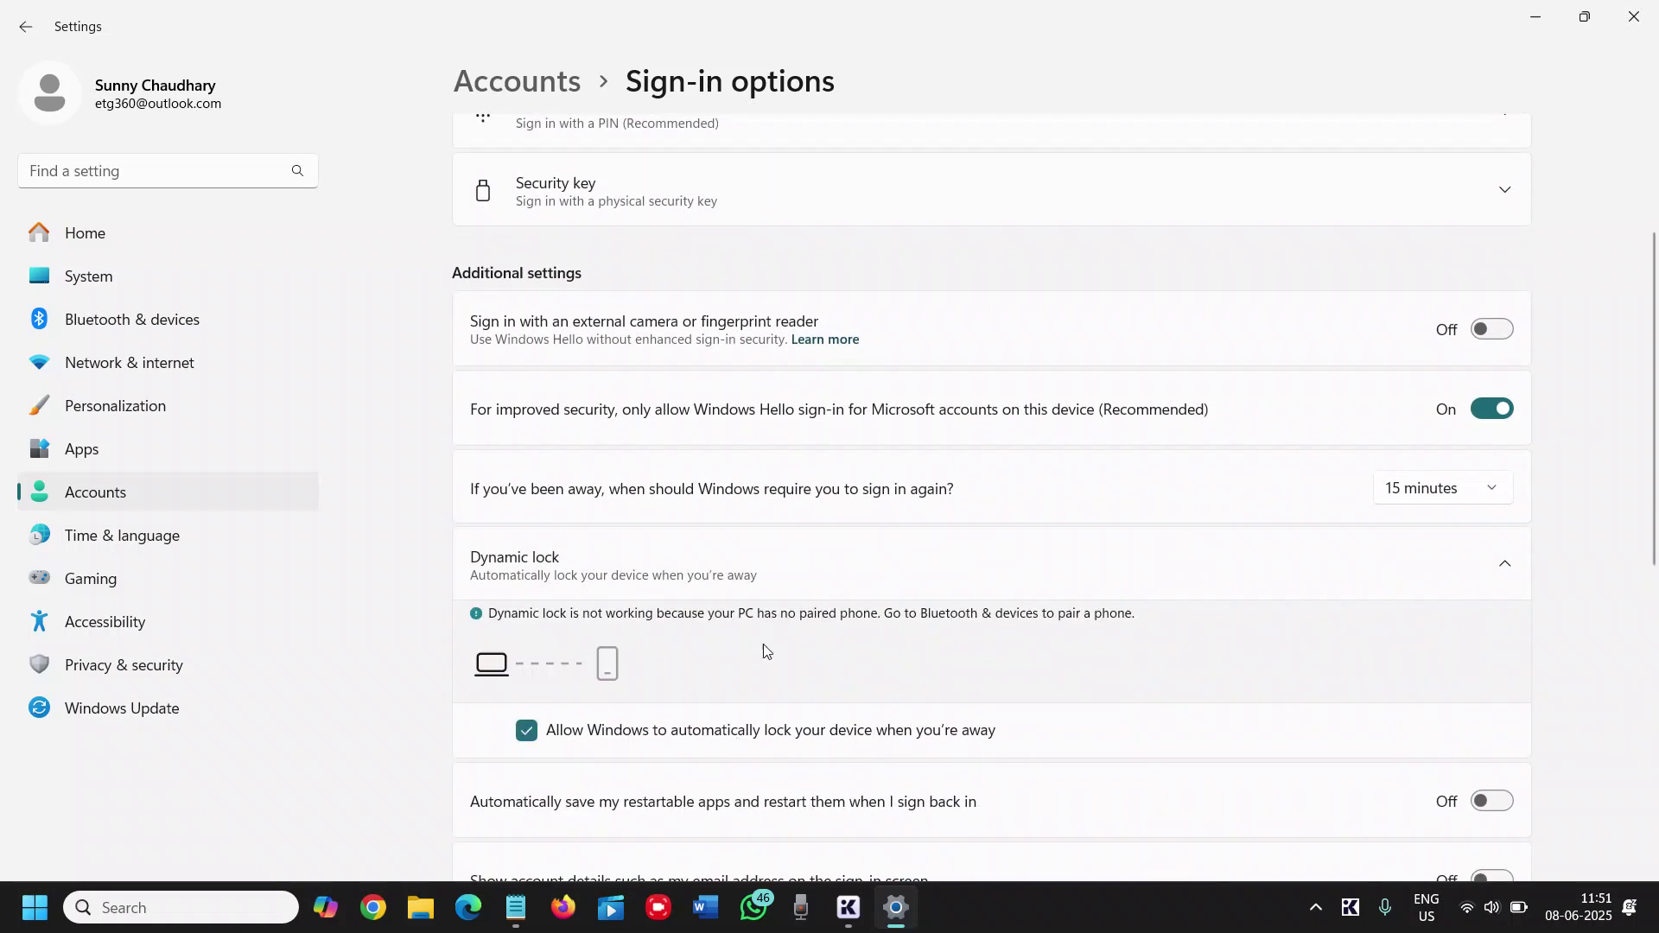
left_click(526, 731)
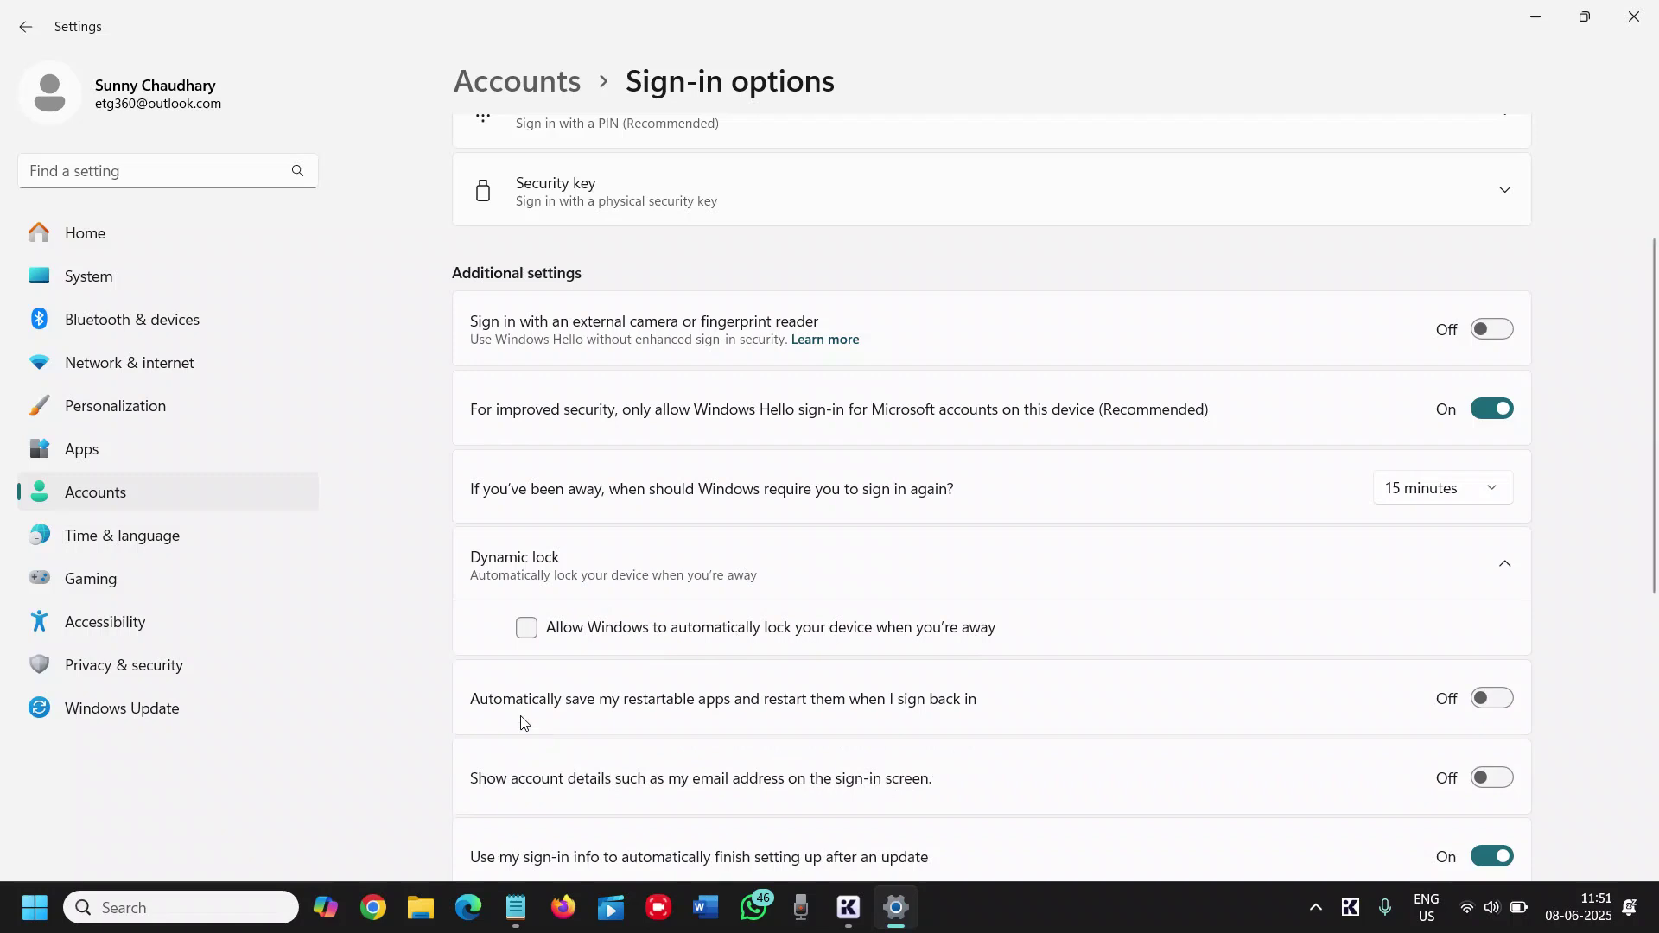
Step: Close the Windows Settings window to reveal the sea-lion wallpaper desktop
left_click(1647, 15)
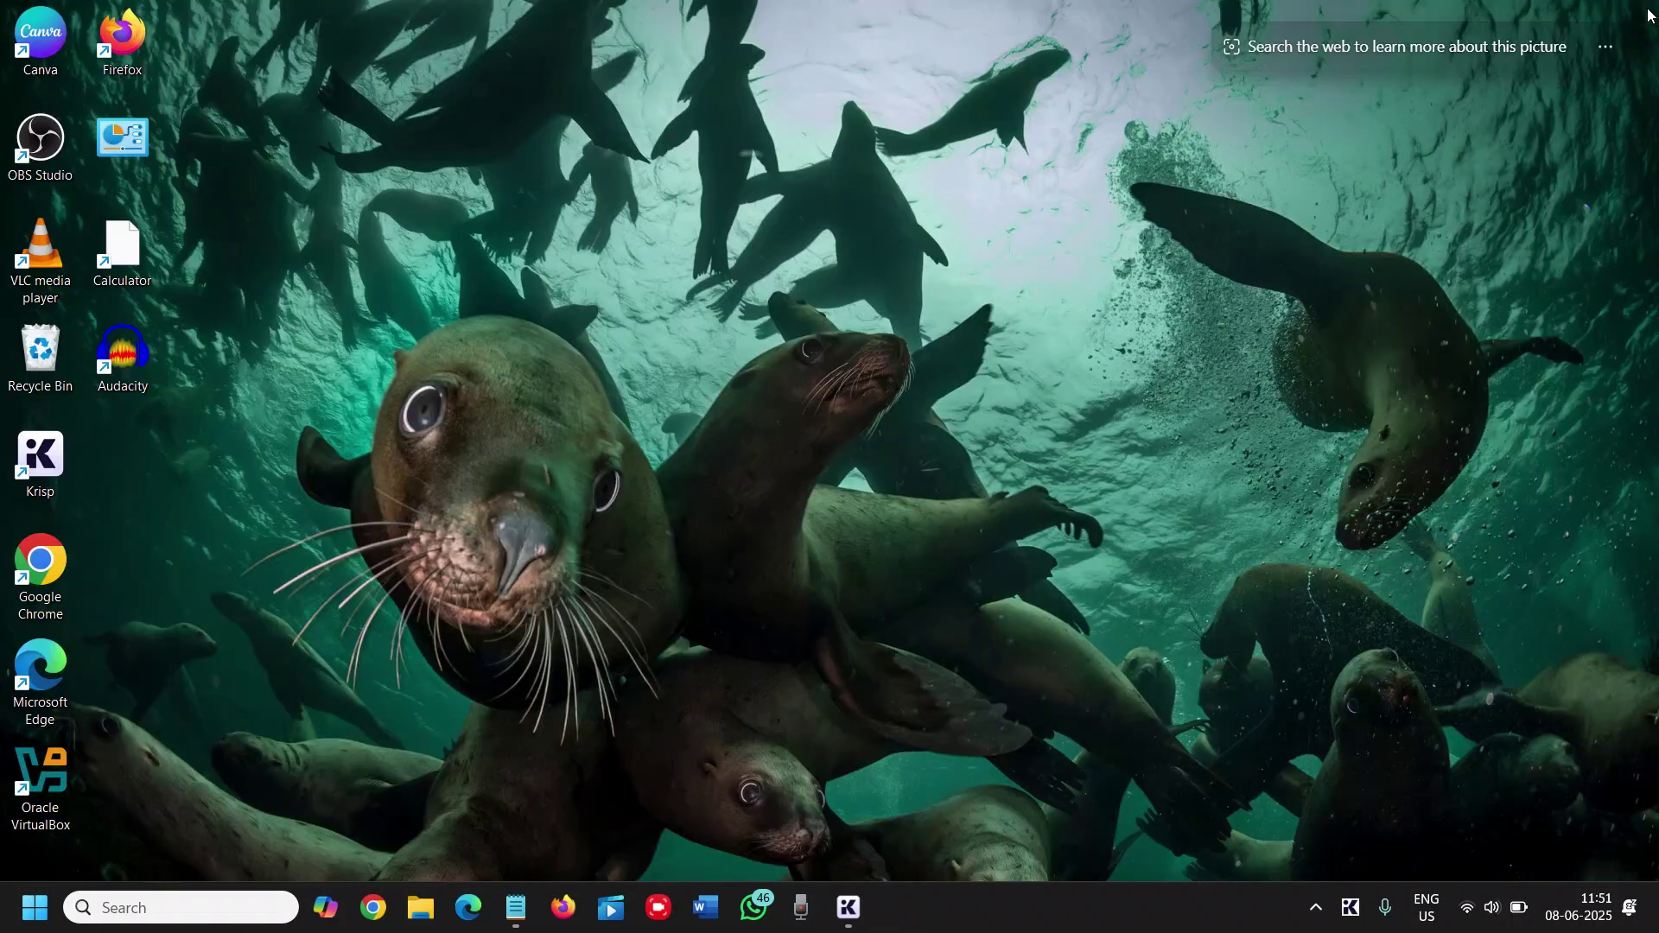